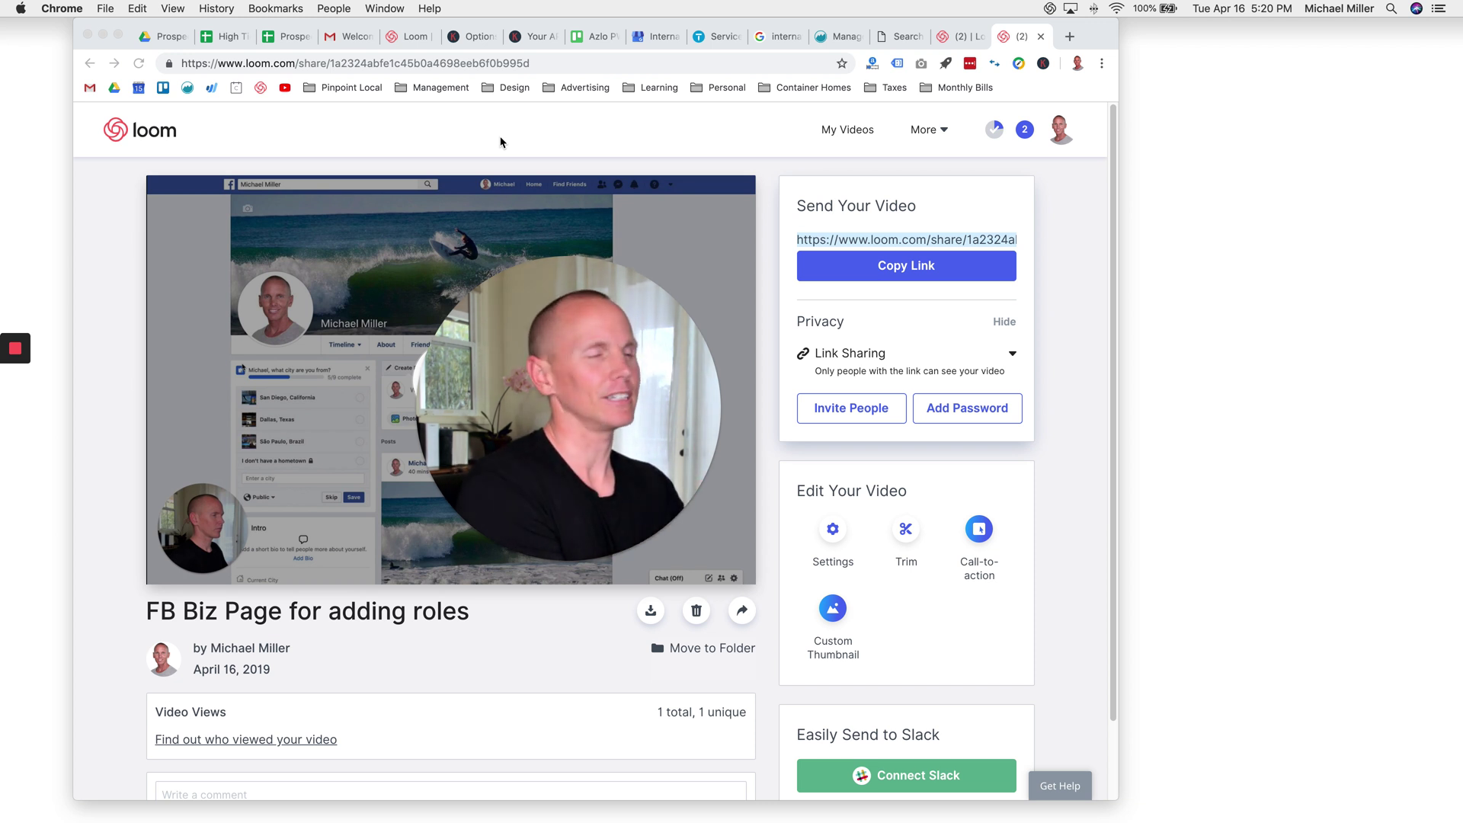
- Move the webcam bubble to the lower left over the title, cycling sizes to end at medium
{"action": "mouse_move", "coordinate": [527, 325]}
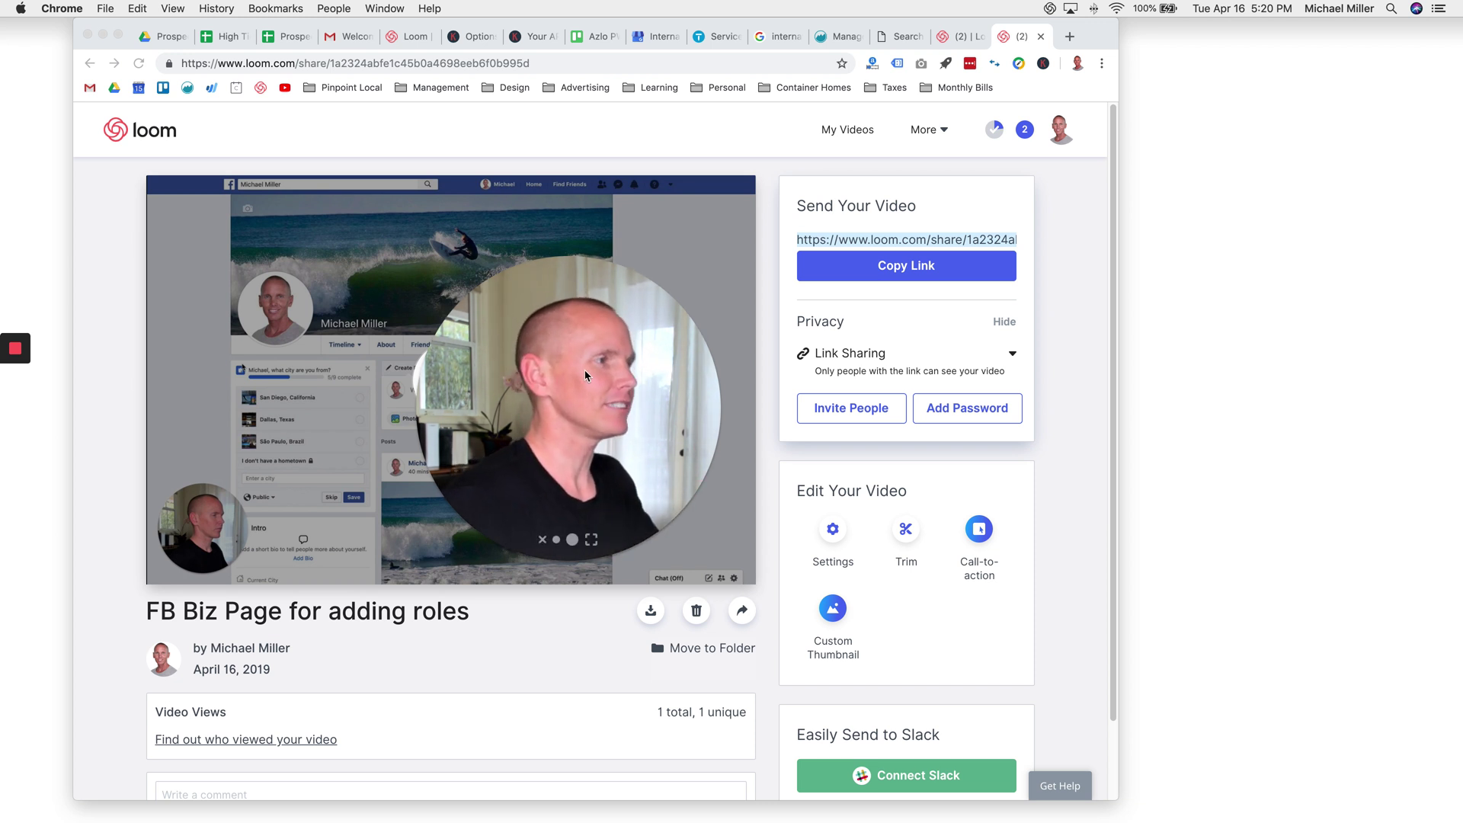
{"action": "left_click_drag", "start_coordinate": [584, 374], "coordinate": [359, 408]}
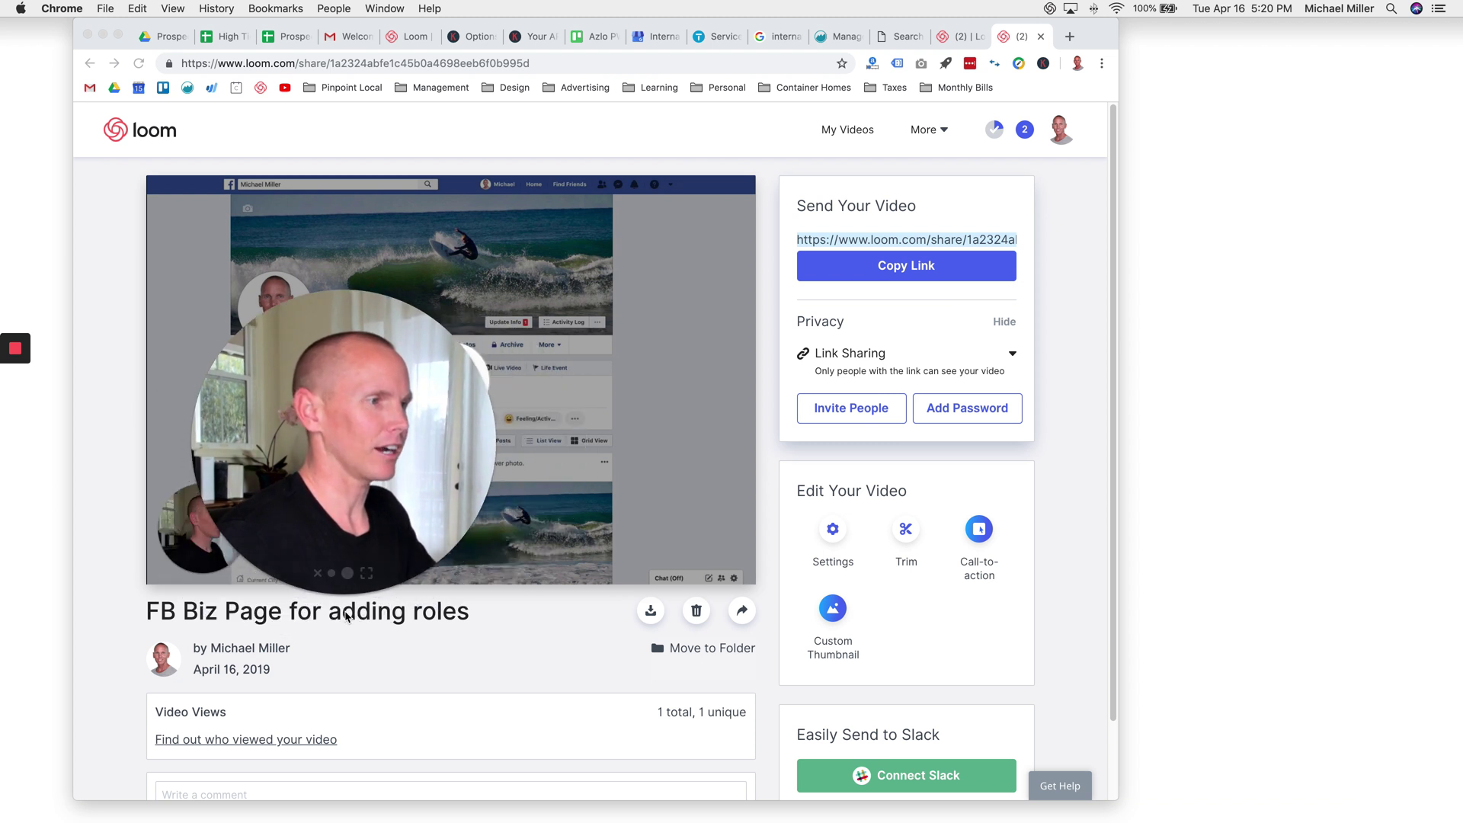
{"action": "left_click", "coordinate": [331, 573]}
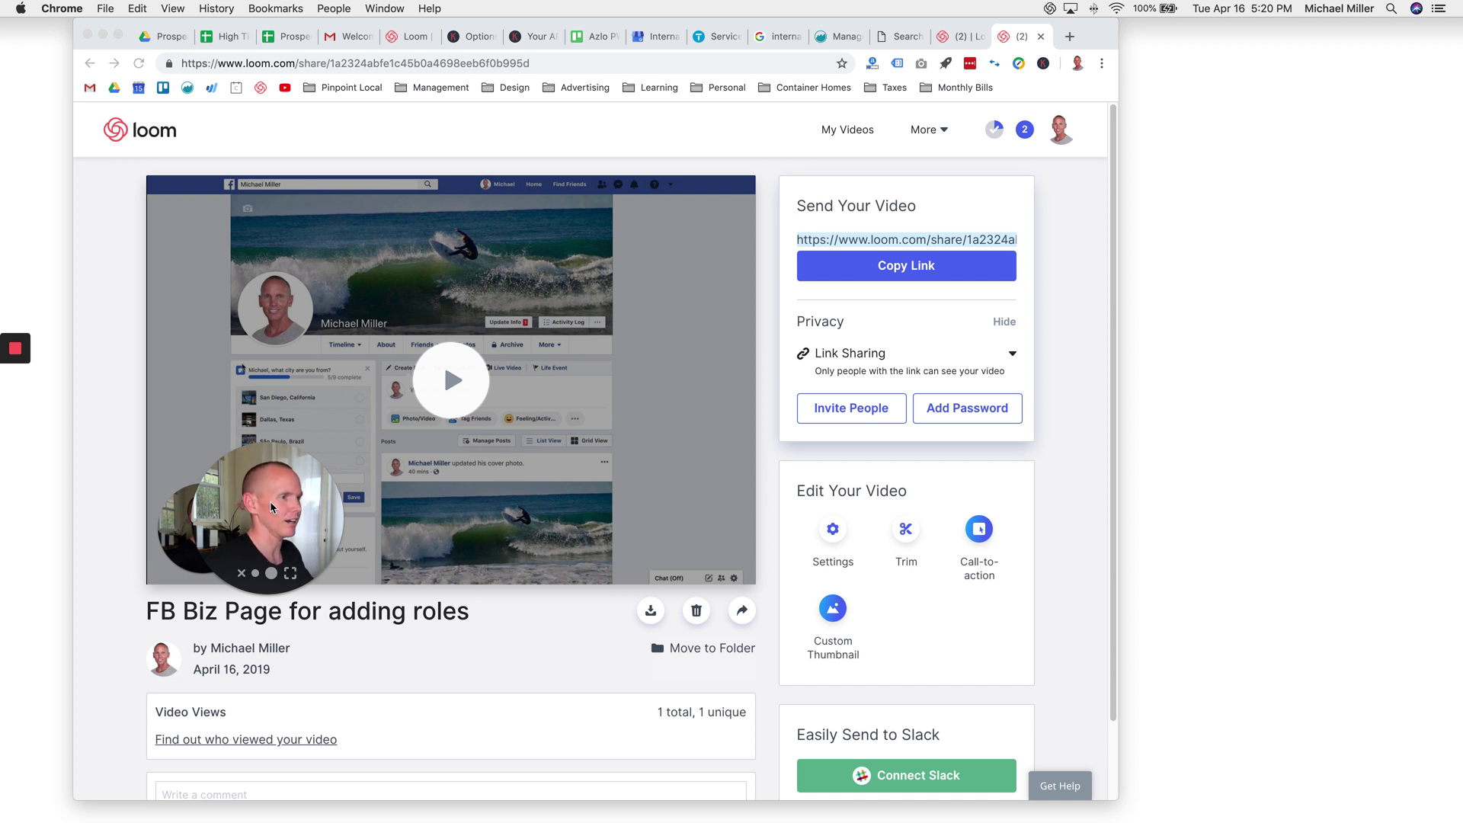
{"action": "left_click_drag", "start_coordinate": [270, 506], "coordinate": [172, 670]}
{"action": "left_click", "coordinate": [215, 647]}
{"action": "left_click", "coordinate": [193, 765]}
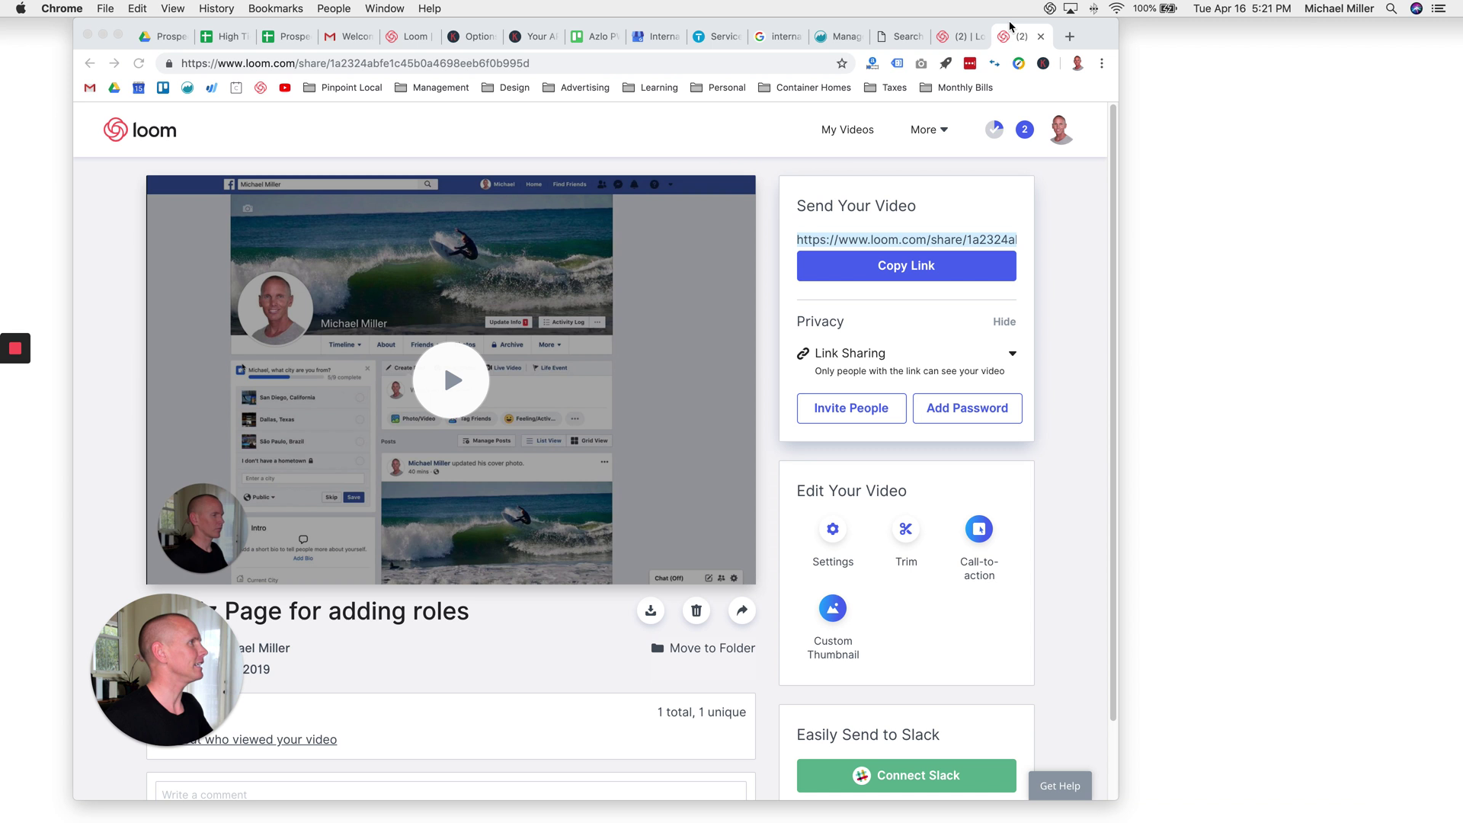
{"action": "mouse_move", "coordinate": [11, 377]}
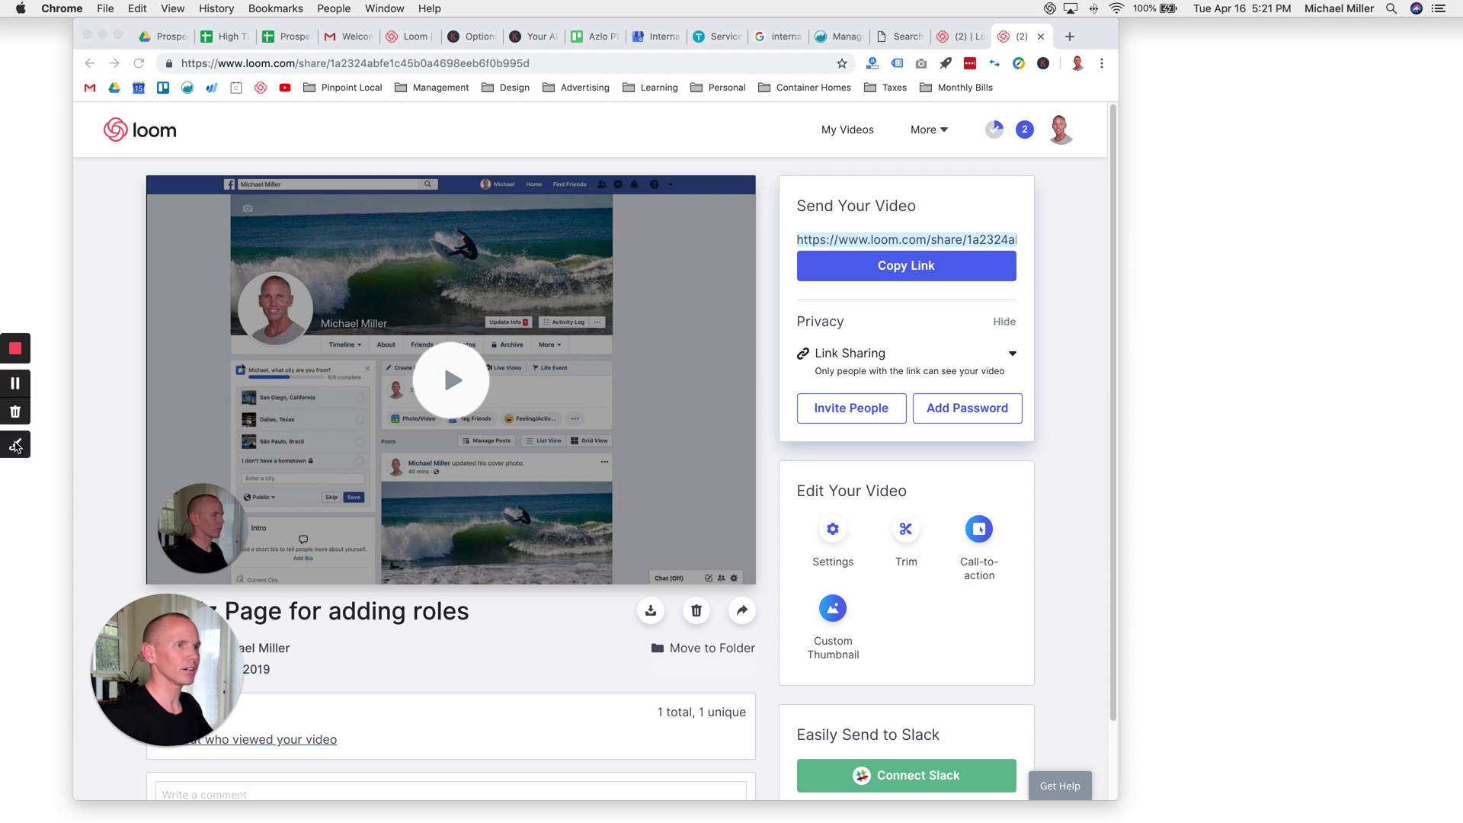
{"action": "left_click", "coordinate": [15, 445]}
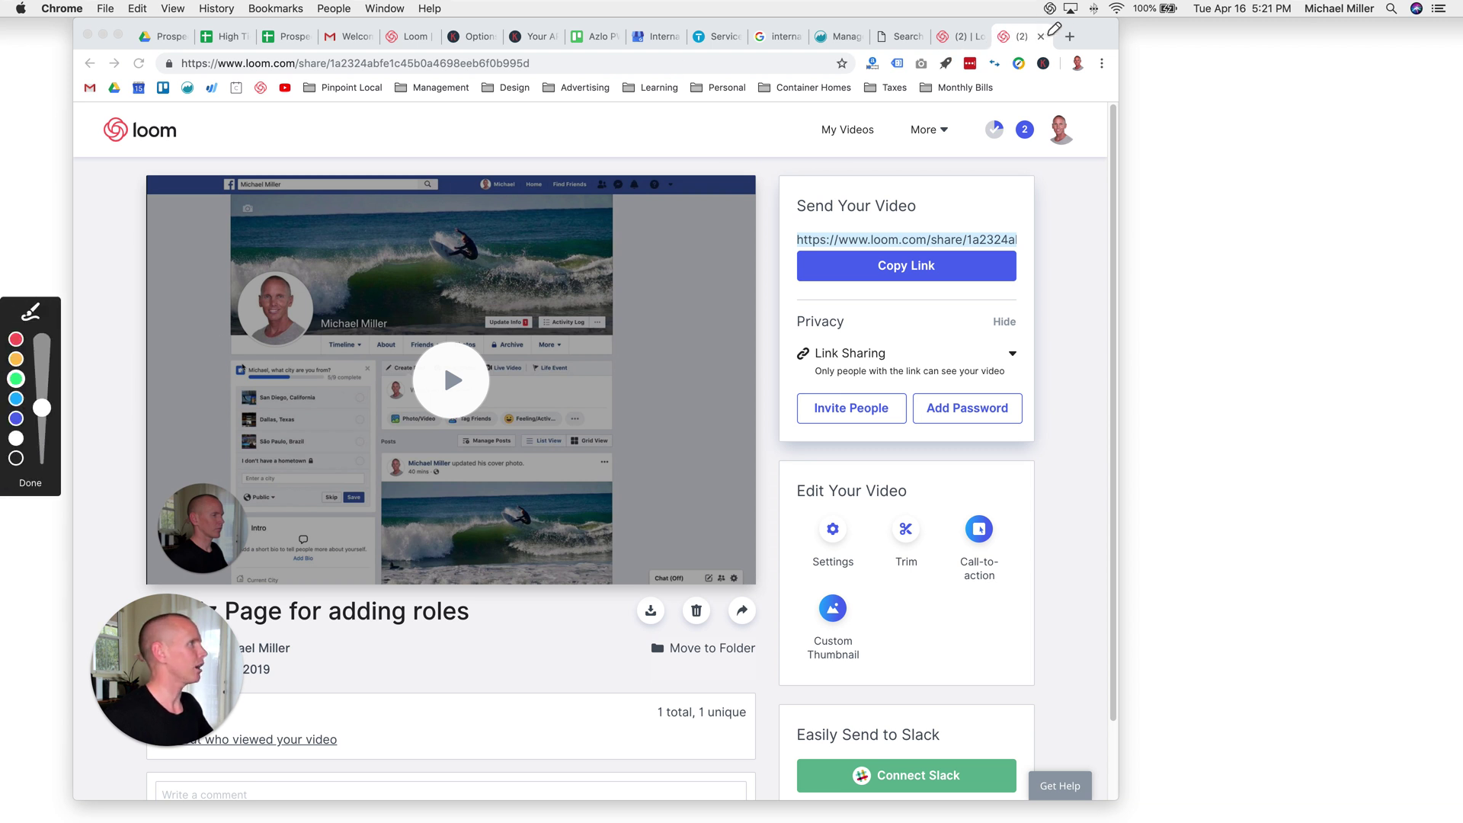
{"action": "mouse_move", "coordinate": [1053, 26]}
{"action": "left_mouse_down"}
{"action": "mouse_move", "coordinate": [1026, 6]}
{"action": "mouse_move", "coordinate": [1059, 8]}
{"action": "mouse_move", "coordinate": [1056, 25]}
{"action": "left_mouse_up"}
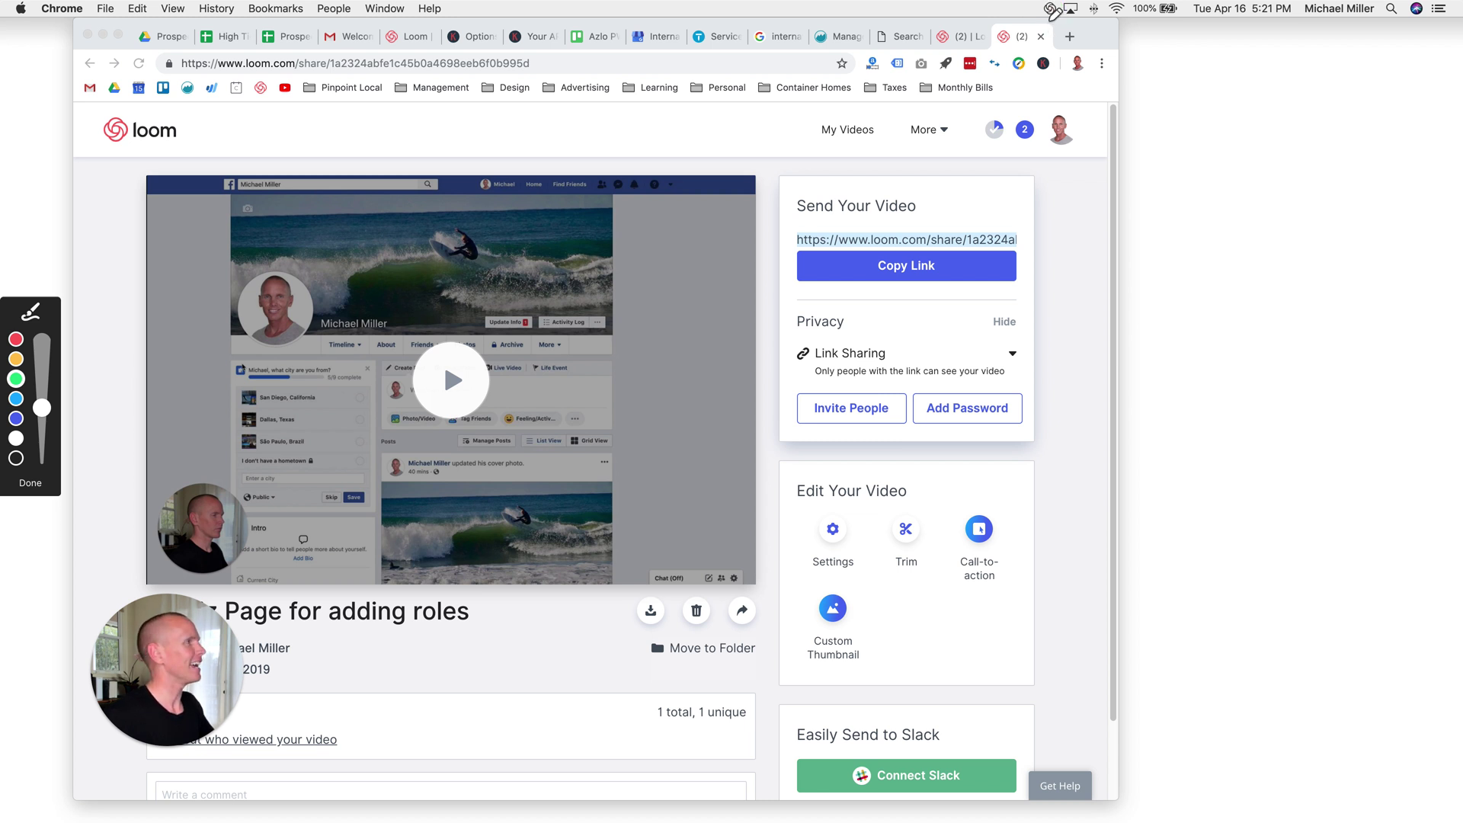
{"action": "mouse_move", "coordinate": [1051, 18]}
{"action": "left_mouse_down"}
{"action": "mouse_move", "coordinate": [670, 215]}
{"action": "mouse_move", "coordinate": [592, 331]}
{"action": "mouse_move", "coordinate": [120, 329]}
{"action": "left_mouse_up"}
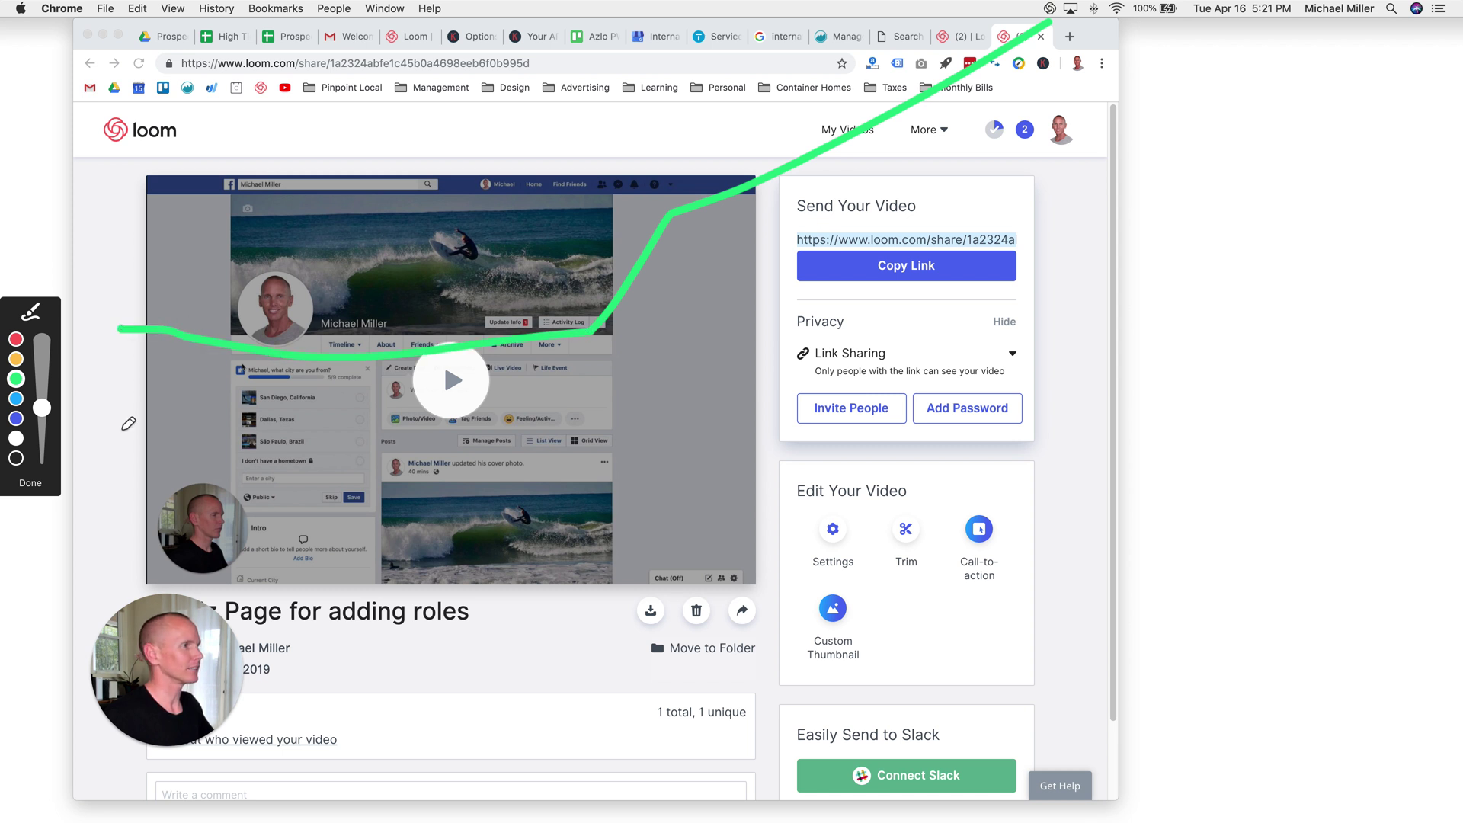
{"action": "left_click", "coordinate": [30, 484]}
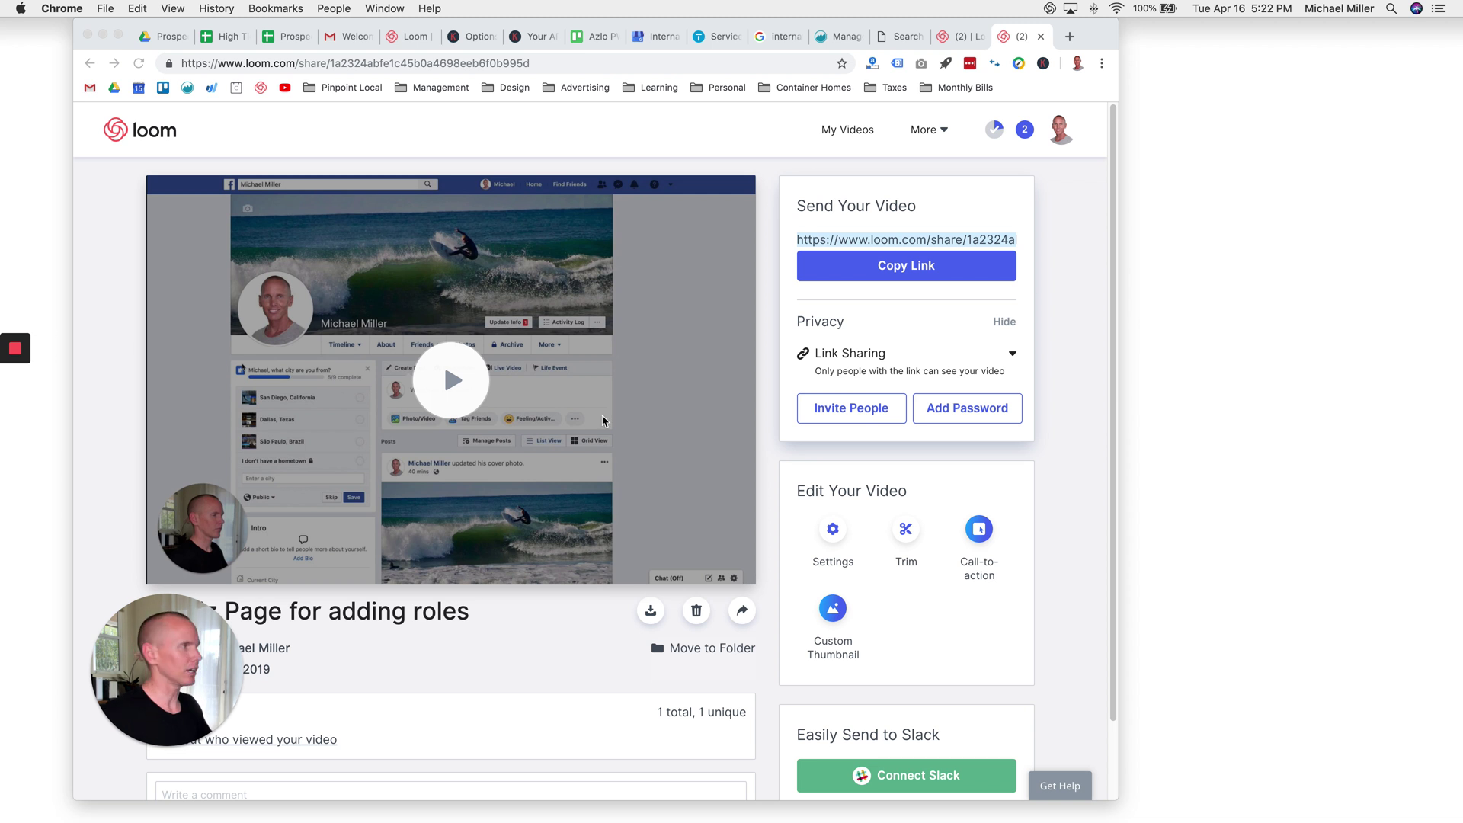
- Copy the video's share link and load it in a new Chrome incognito window
{"action": "left_click", "coordinate": [909, 268]}
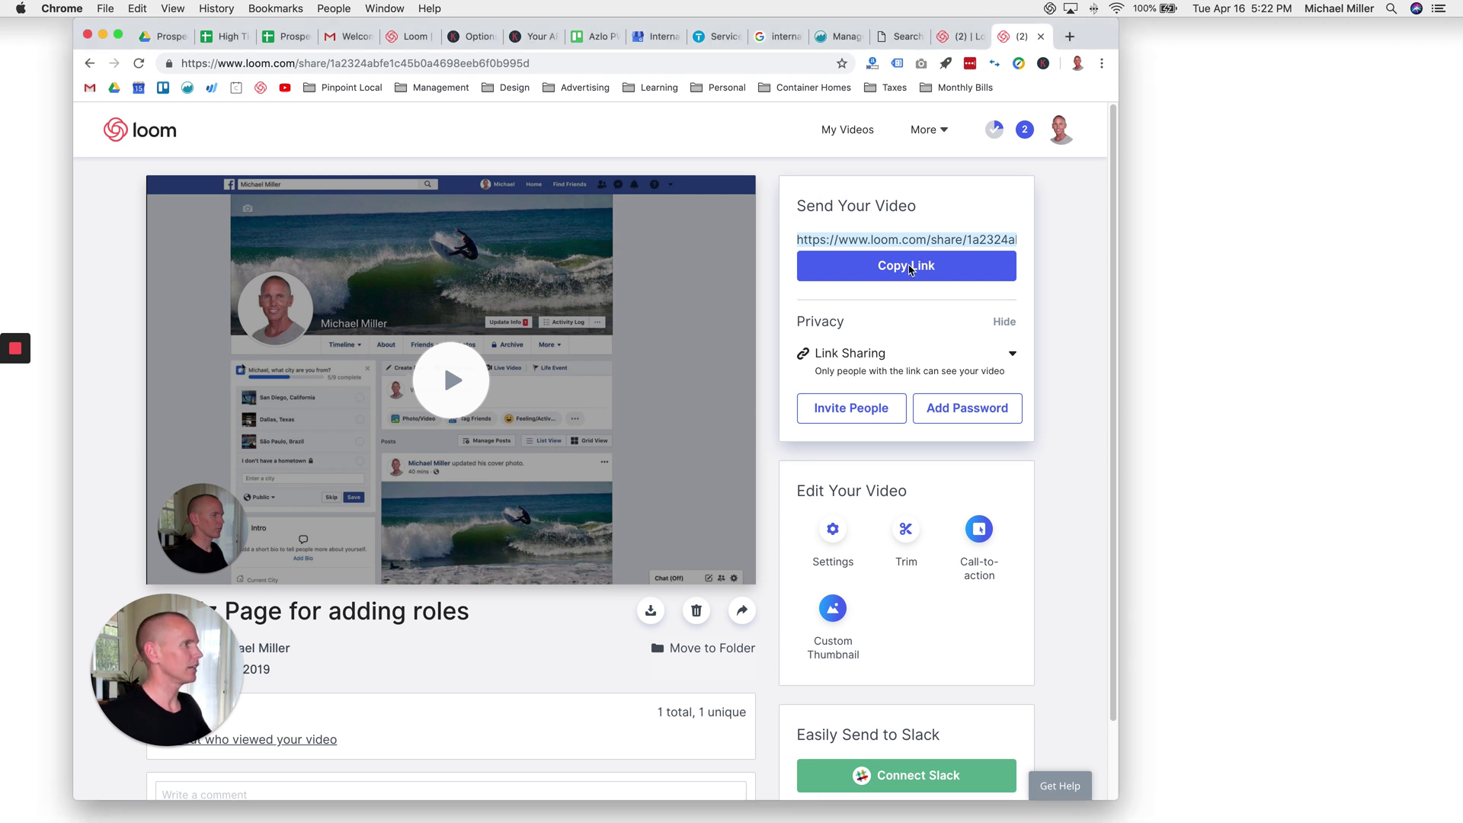
{"action": "left_click", "coordinate": [909, 268]}
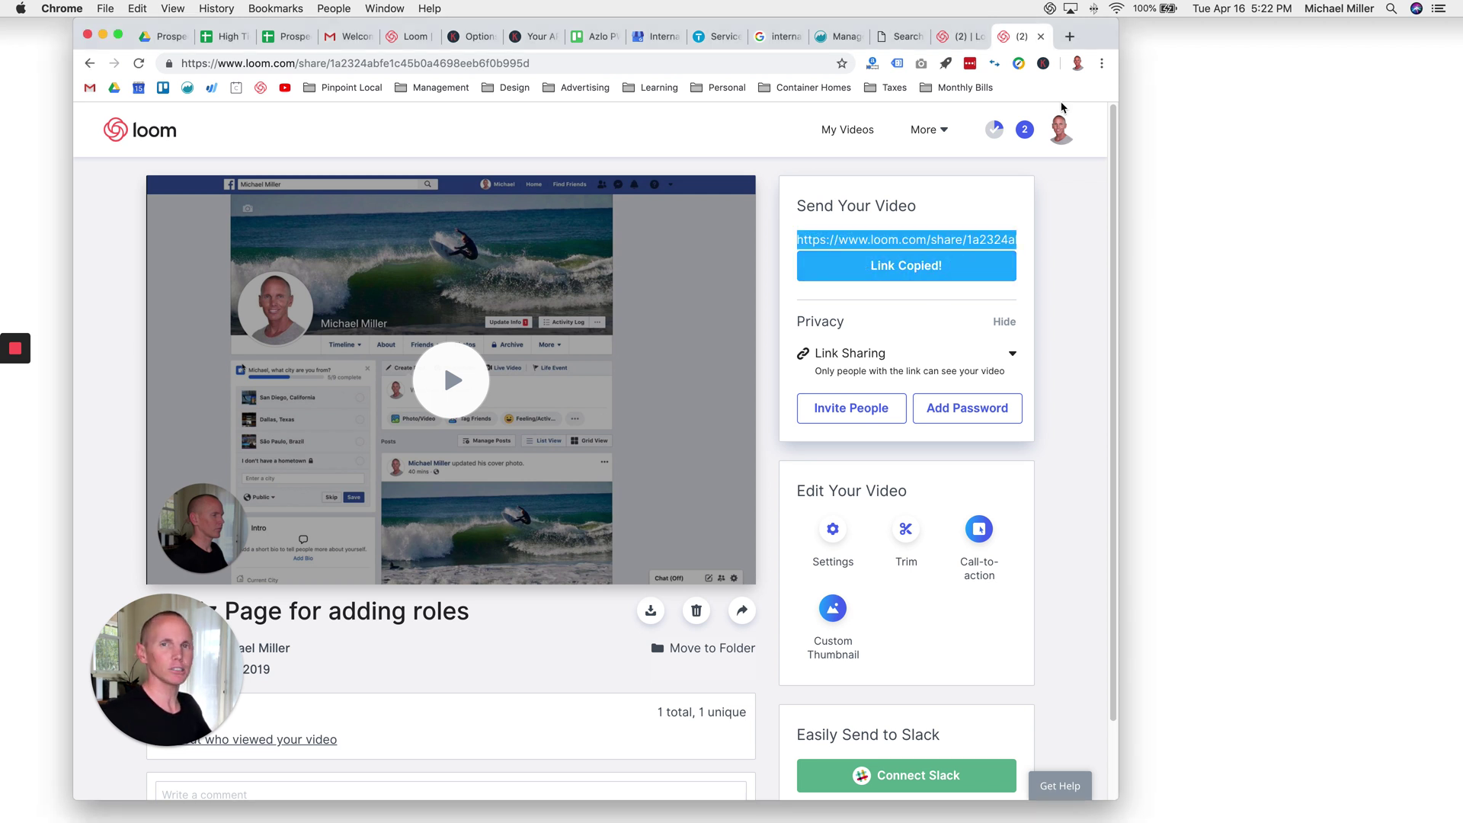
{"action": "left_click", "coordinate": [1101, 64]}
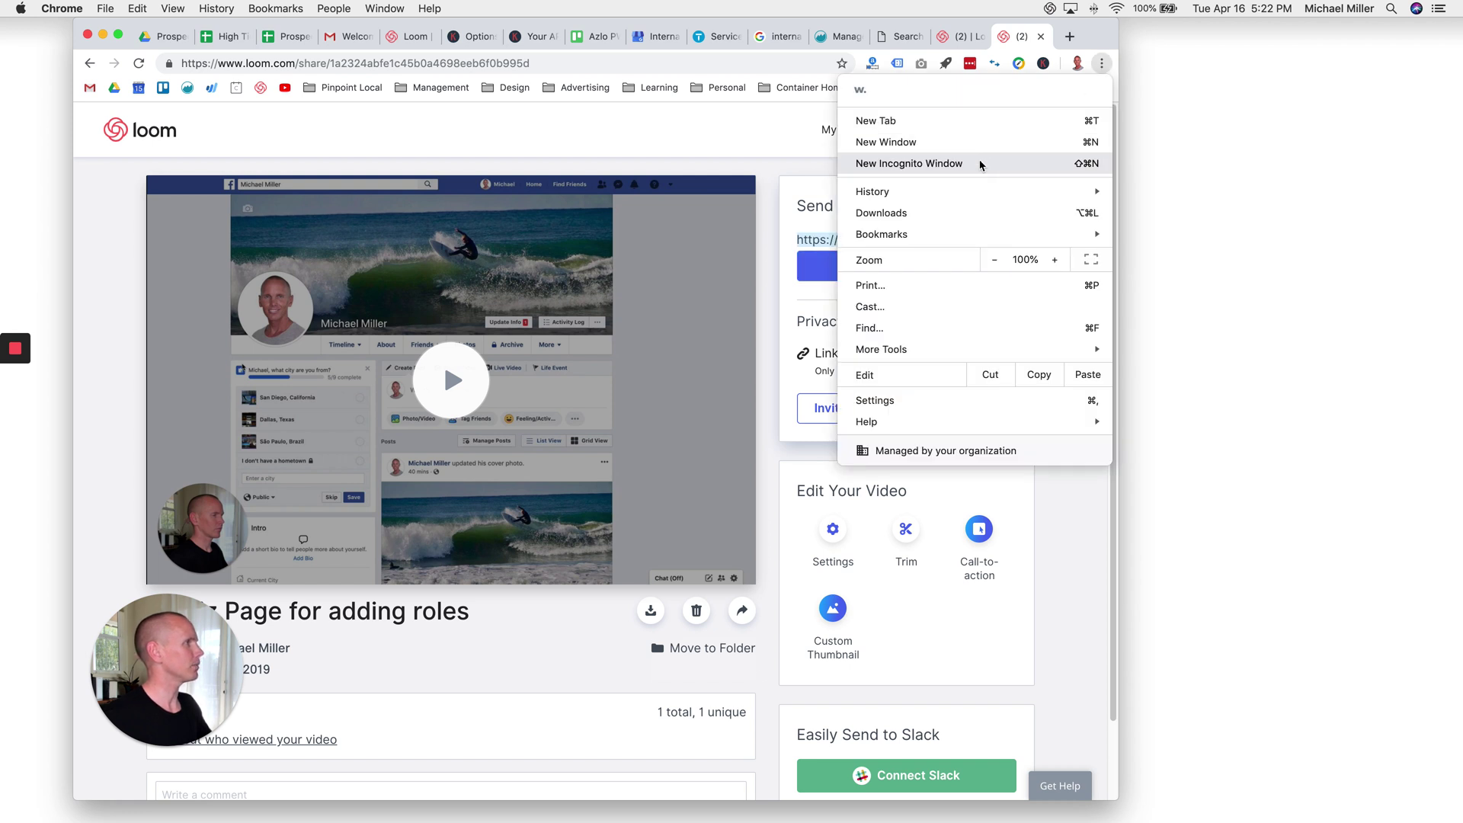
{"action": "left_click", "coordinate": [909, 163]}
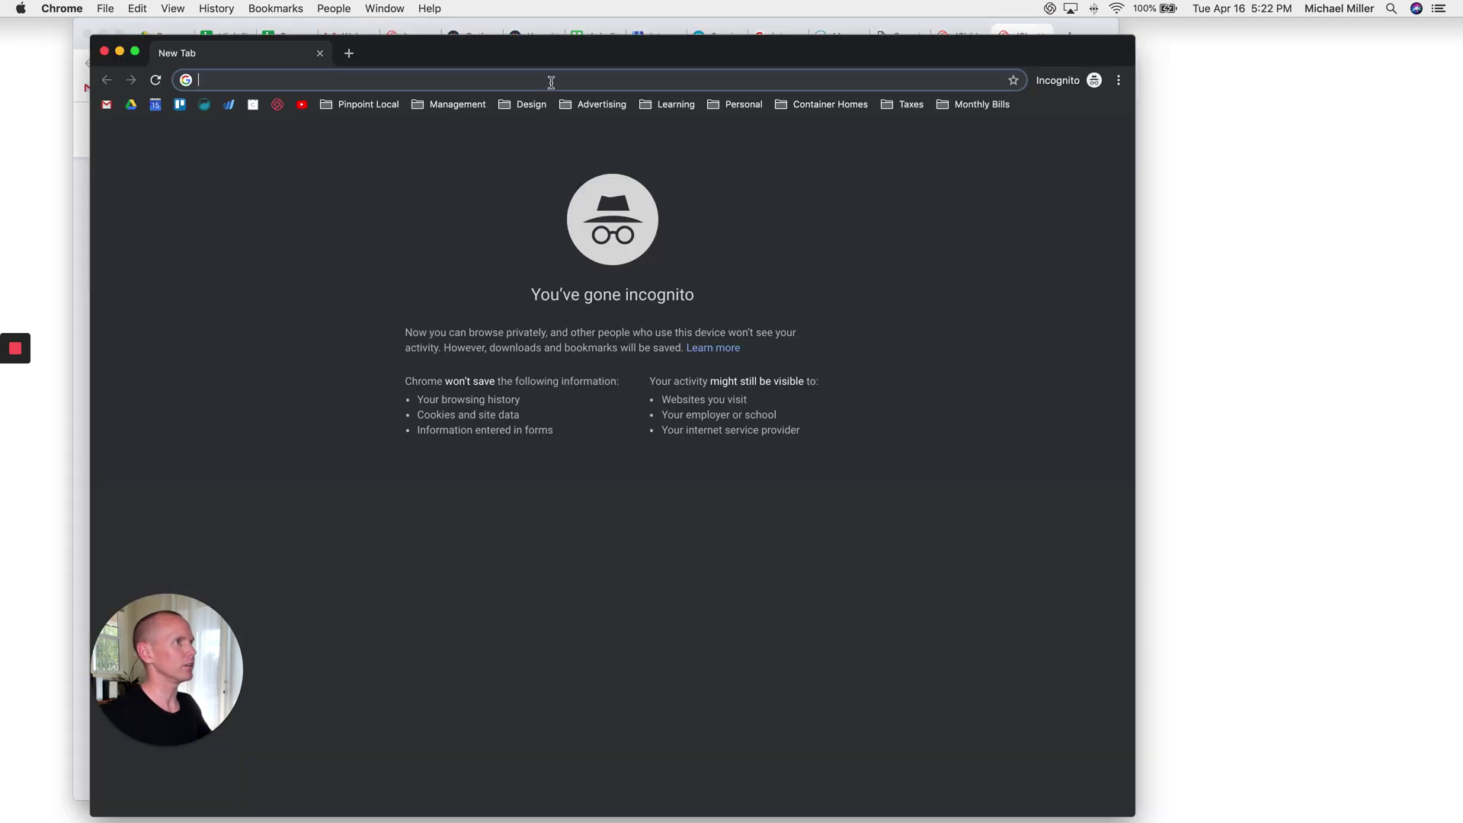
{"action": "key", "text": "super+v"}
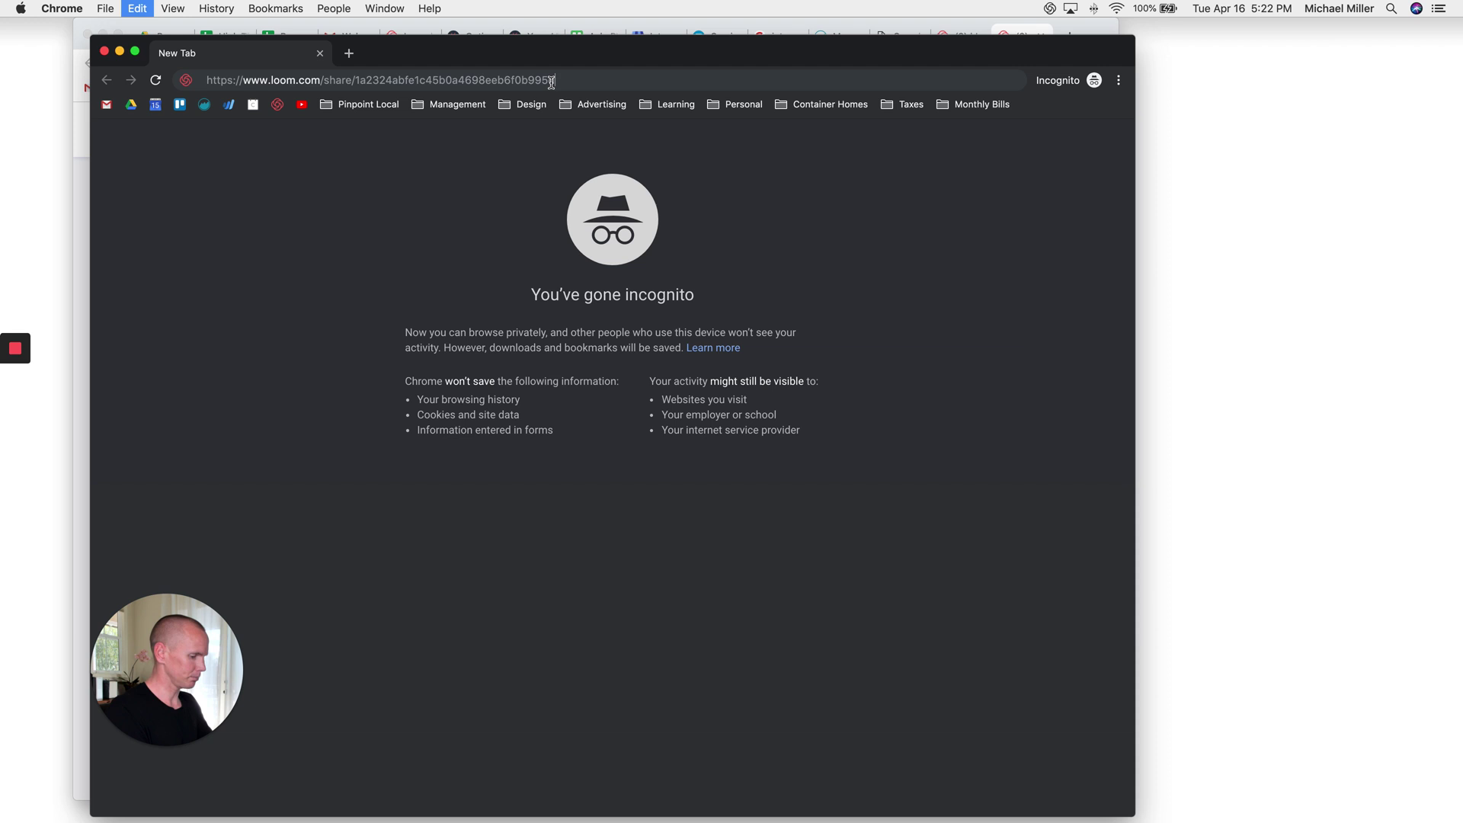
{"action": "key", "text": "Return"}
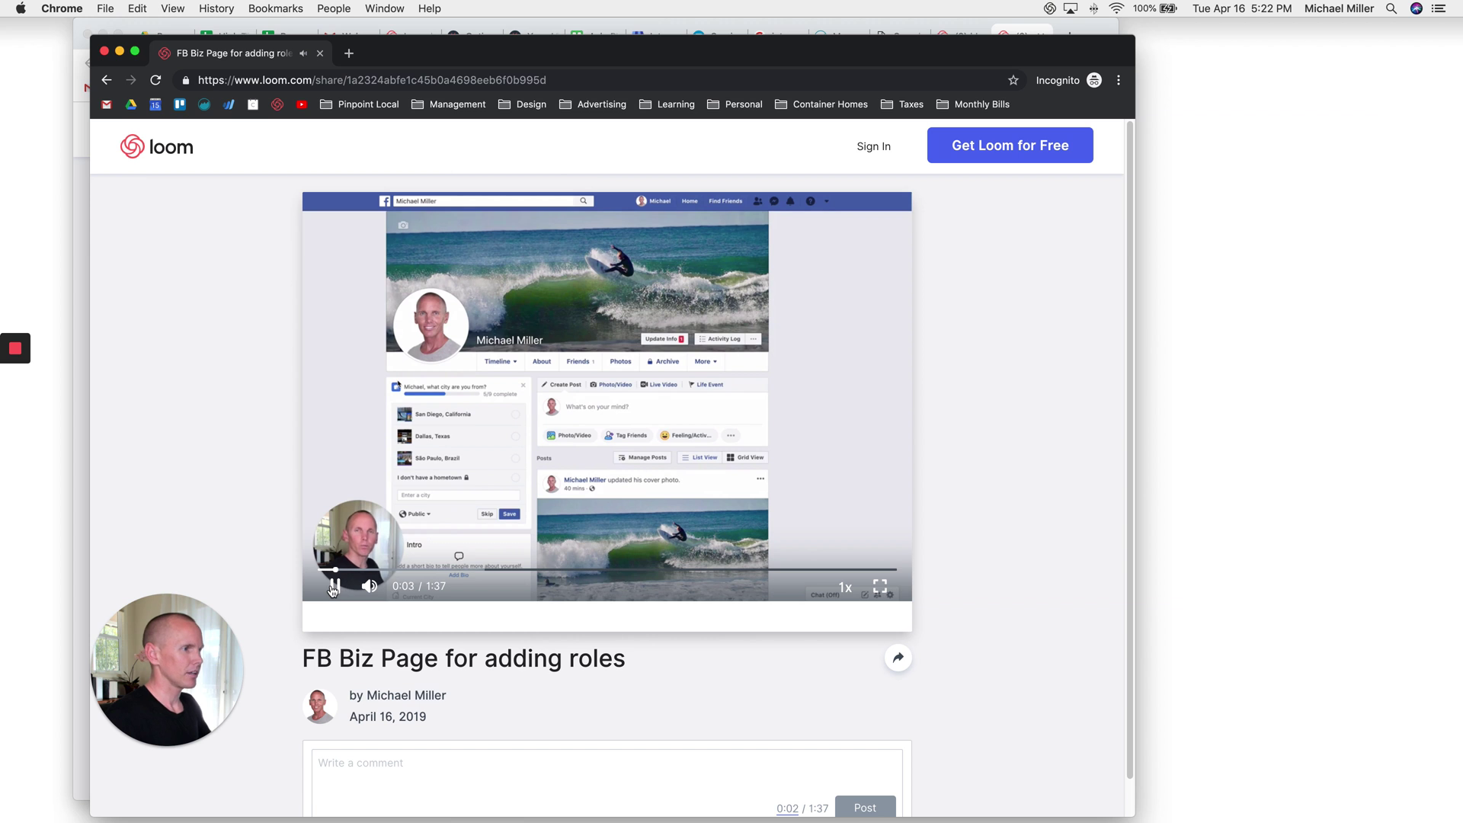
- Pause the incognito viewer's playback at 0:03 and bring the original Chrome window forward
{"action": "left_click", "coordinate": [332, 586]}
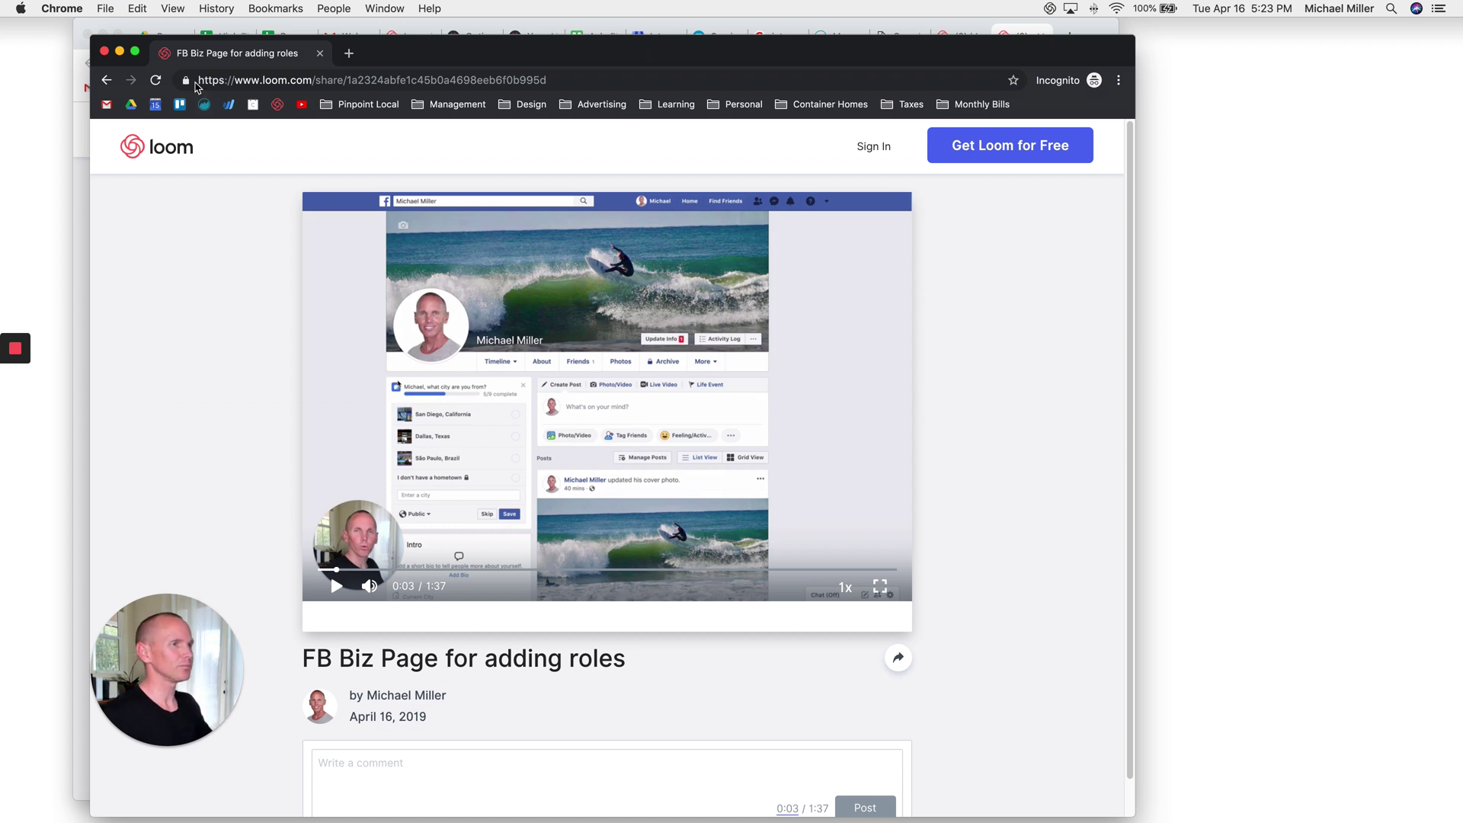
{"action": "left_click", "coordinate": [82, 152]}
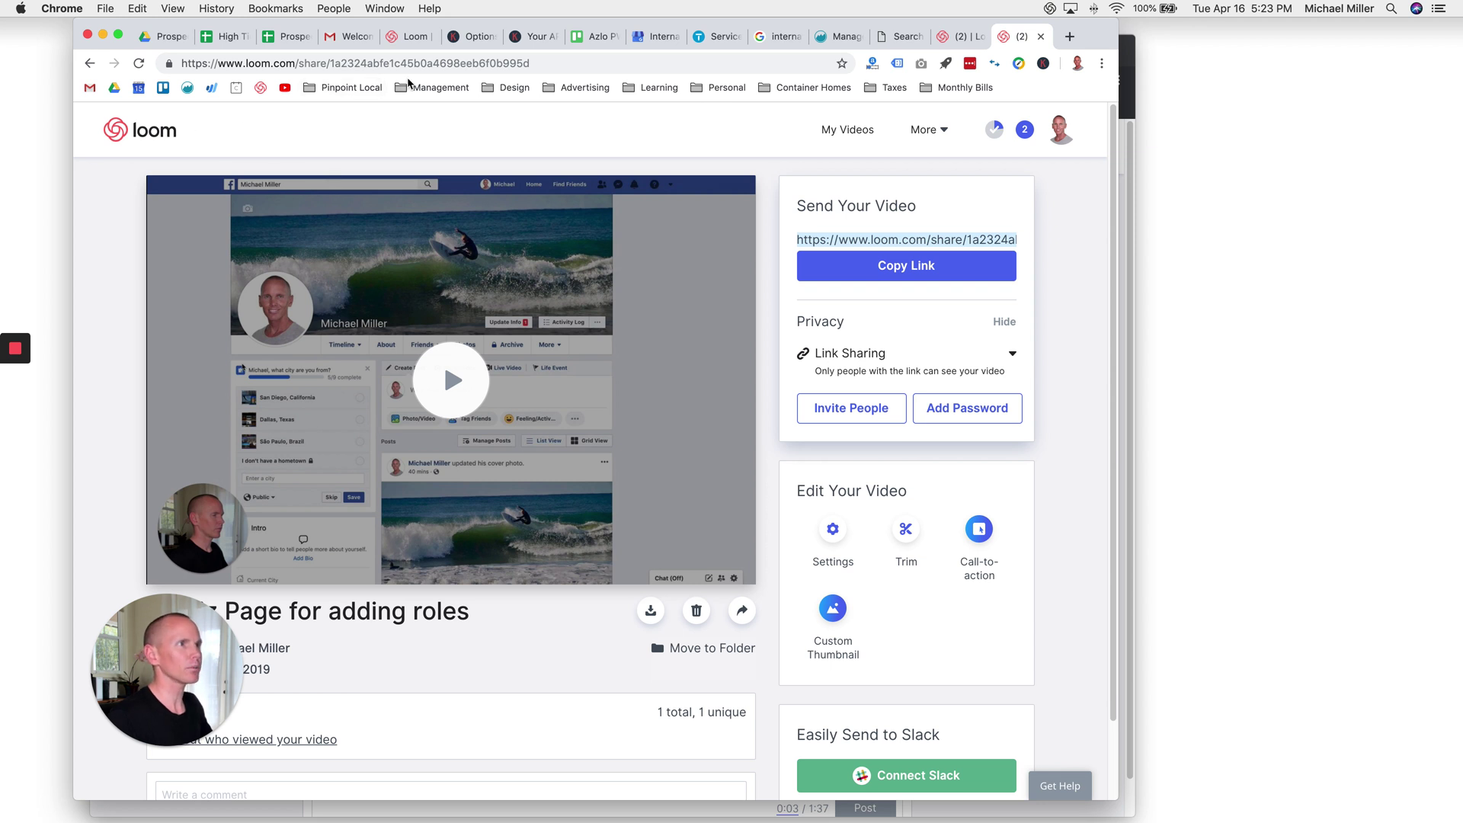
- Search Google for 'loom' in a new tab
{"action": "left_click", "coordinate": [1069, 37]}
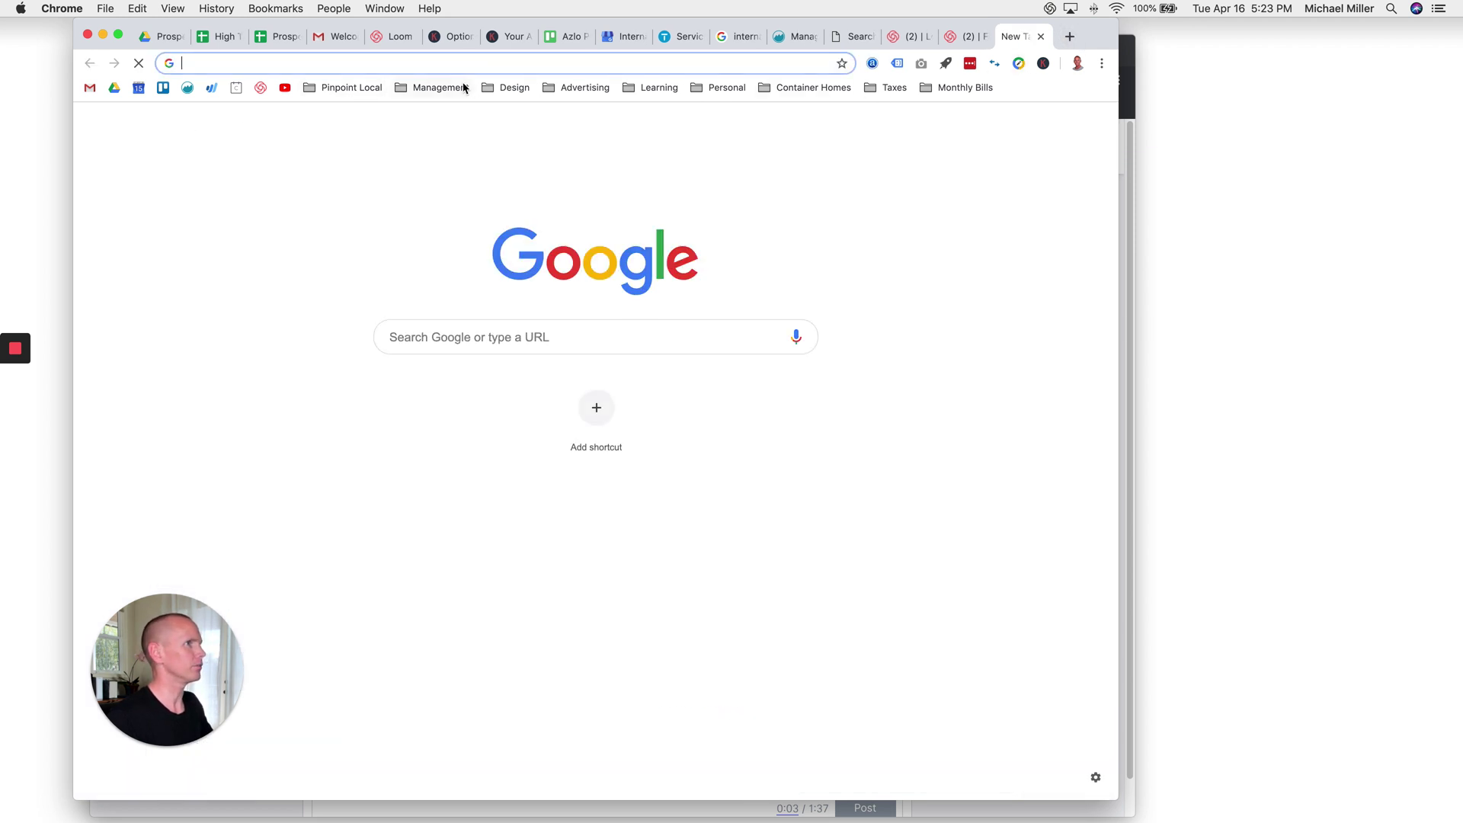
{"action": "left_click", "coordinate": [462, 328]}
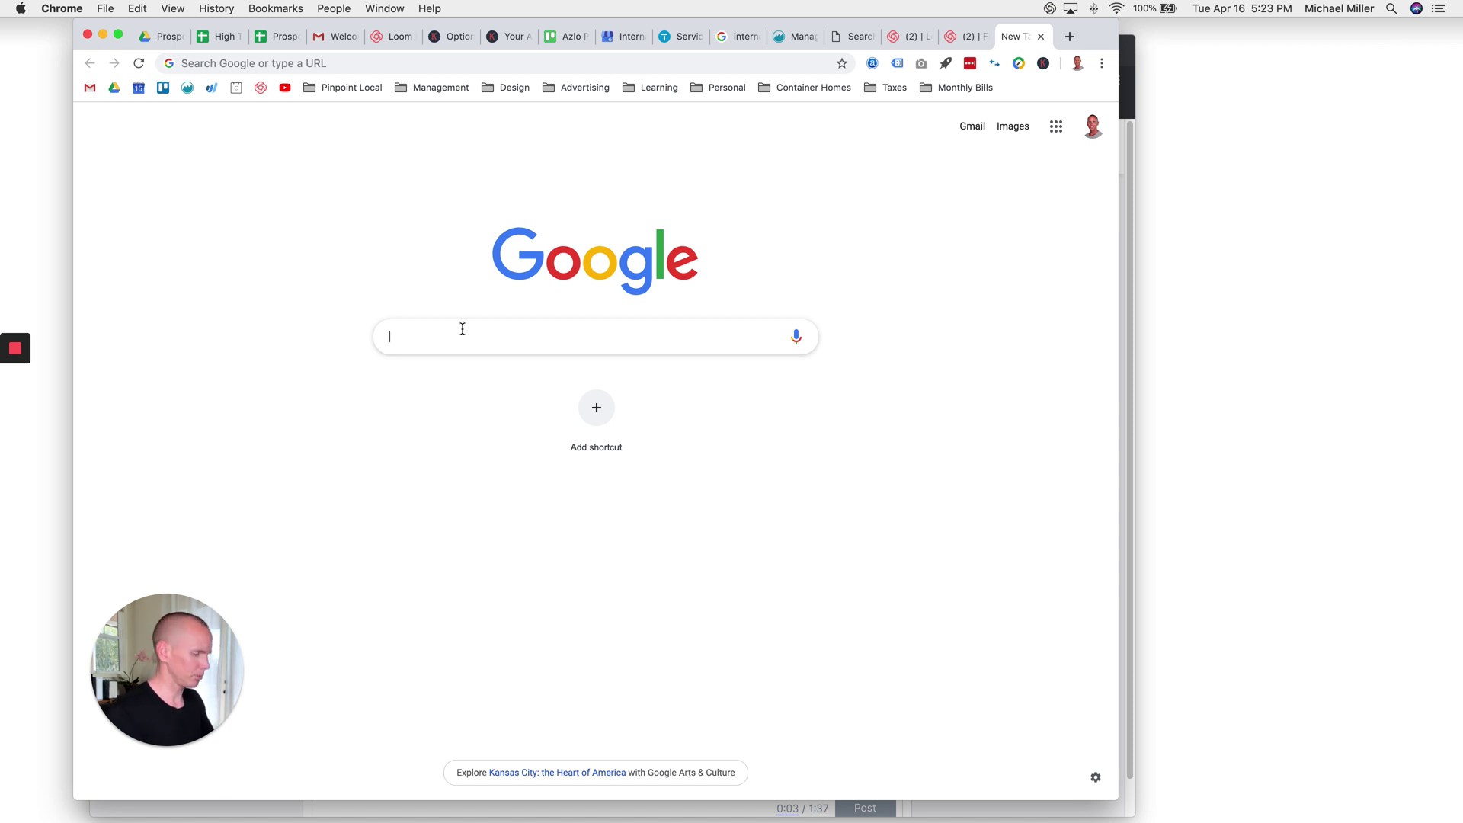
{"action": "type", "text": "loom"}
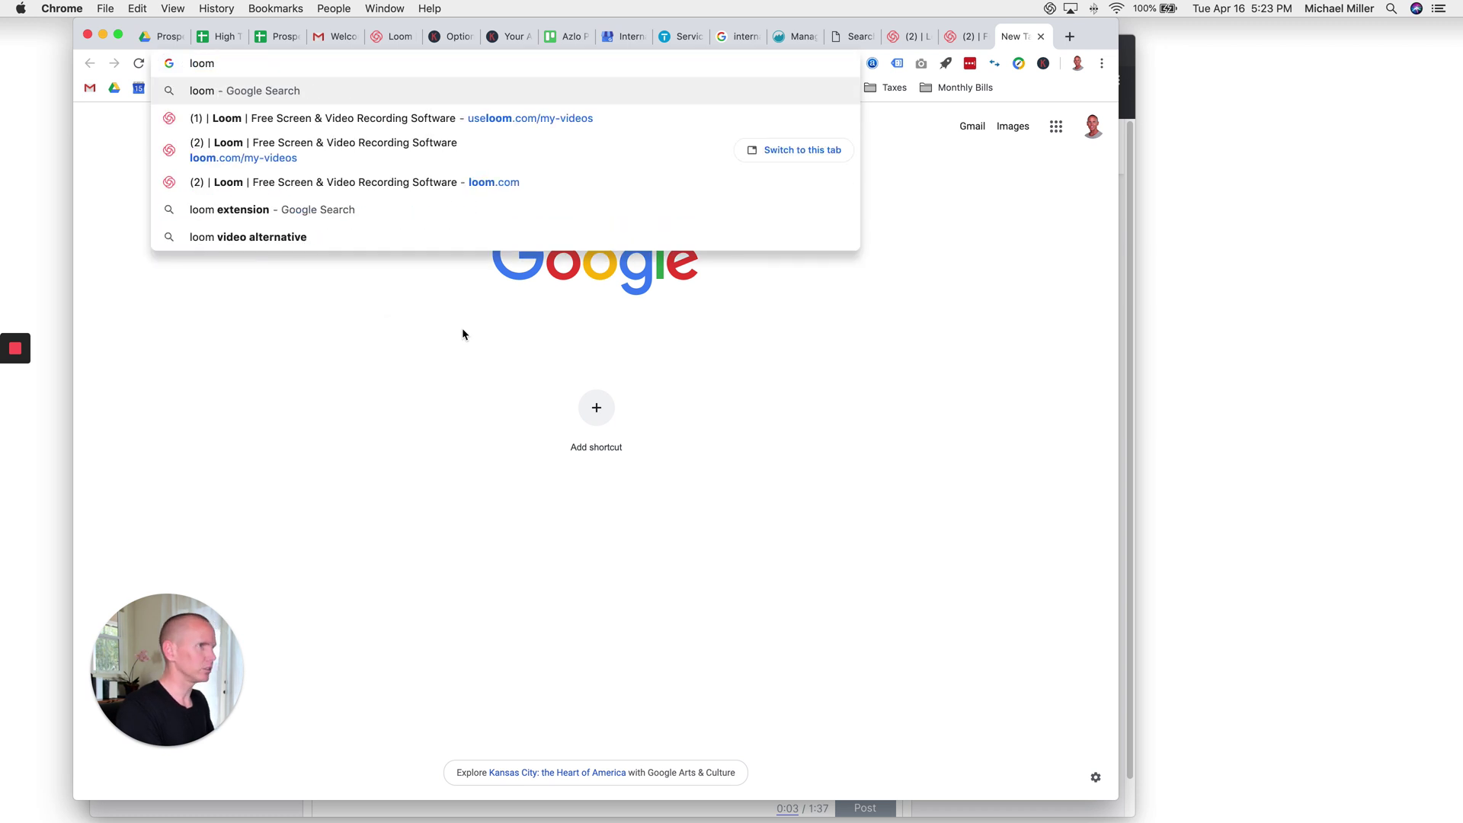
{"action": "key", "text": "Return"}
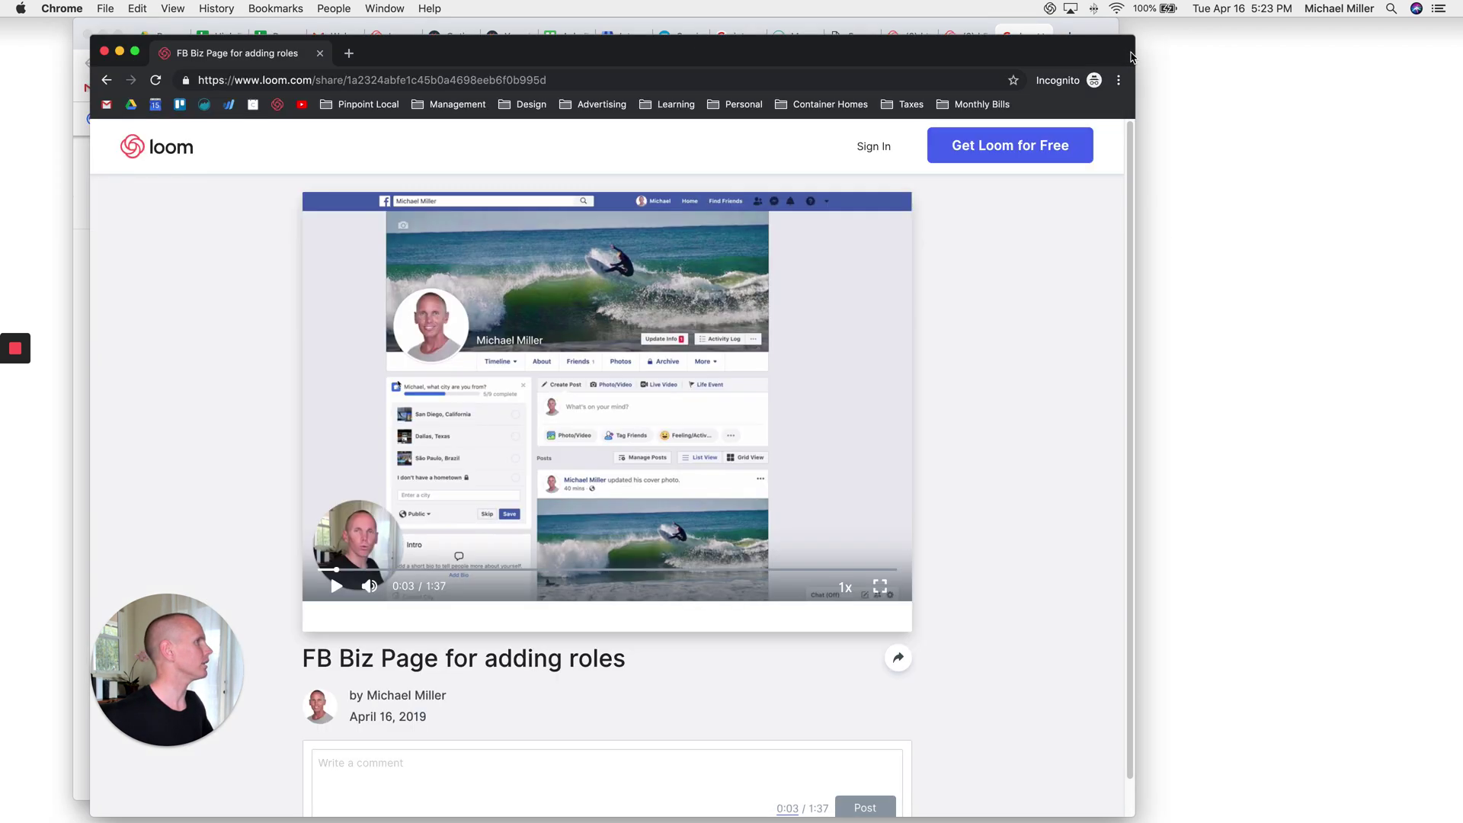
- Load the loom.com homepage in a new incognito tab, then switch back to the owner's share tab
{"action": "left_click", "coordinate": [1132, 58]}
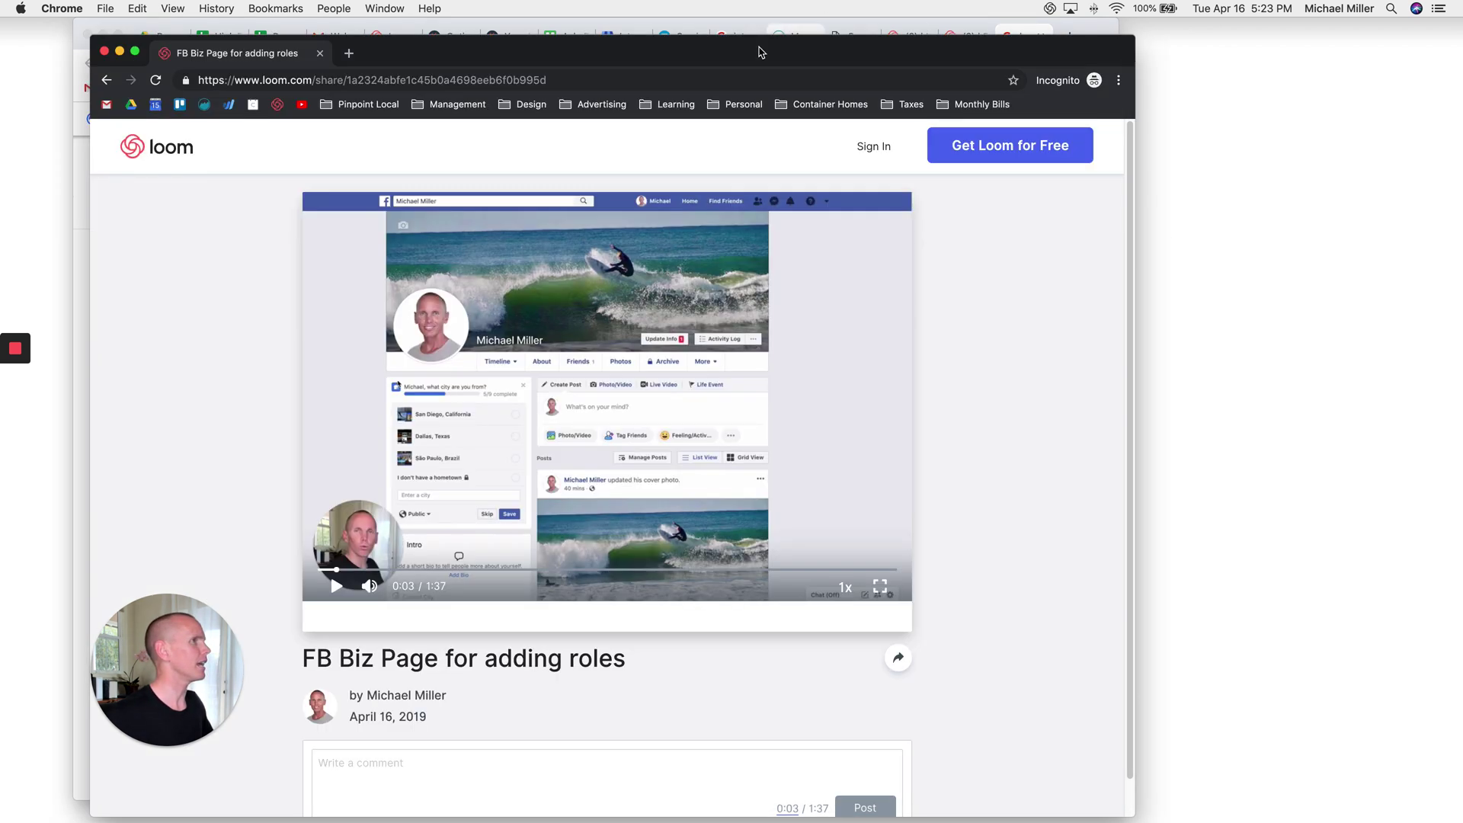
{"action": "left_click_drag", "start_coordinate": [762, 49], "coordinate": [778, 32]}
{"action": "left_click", "coordinate": [365, 36]}
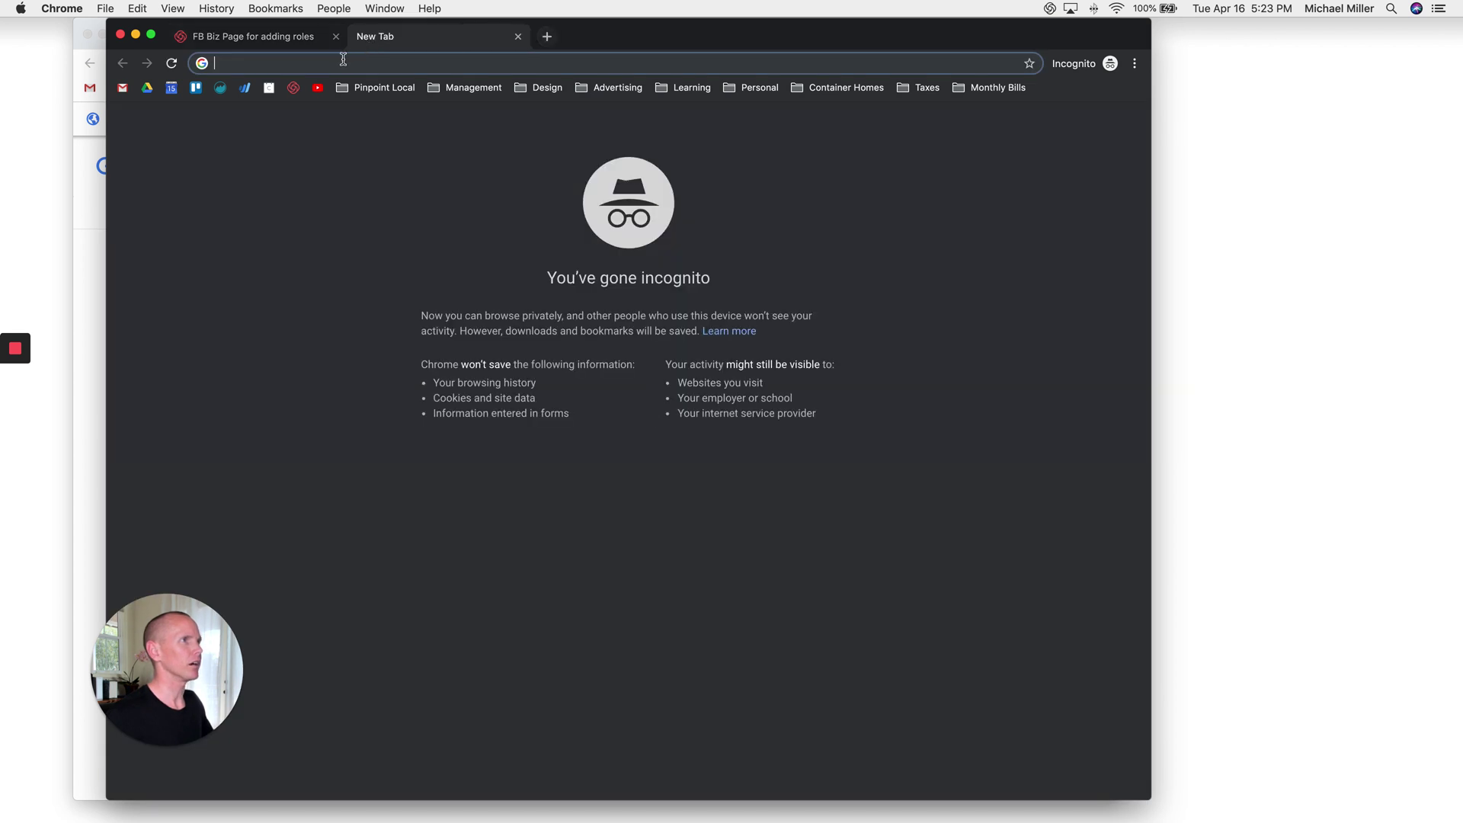
{"action": "type", "text": "loom"}
{"action": "key", "text": "Return"}
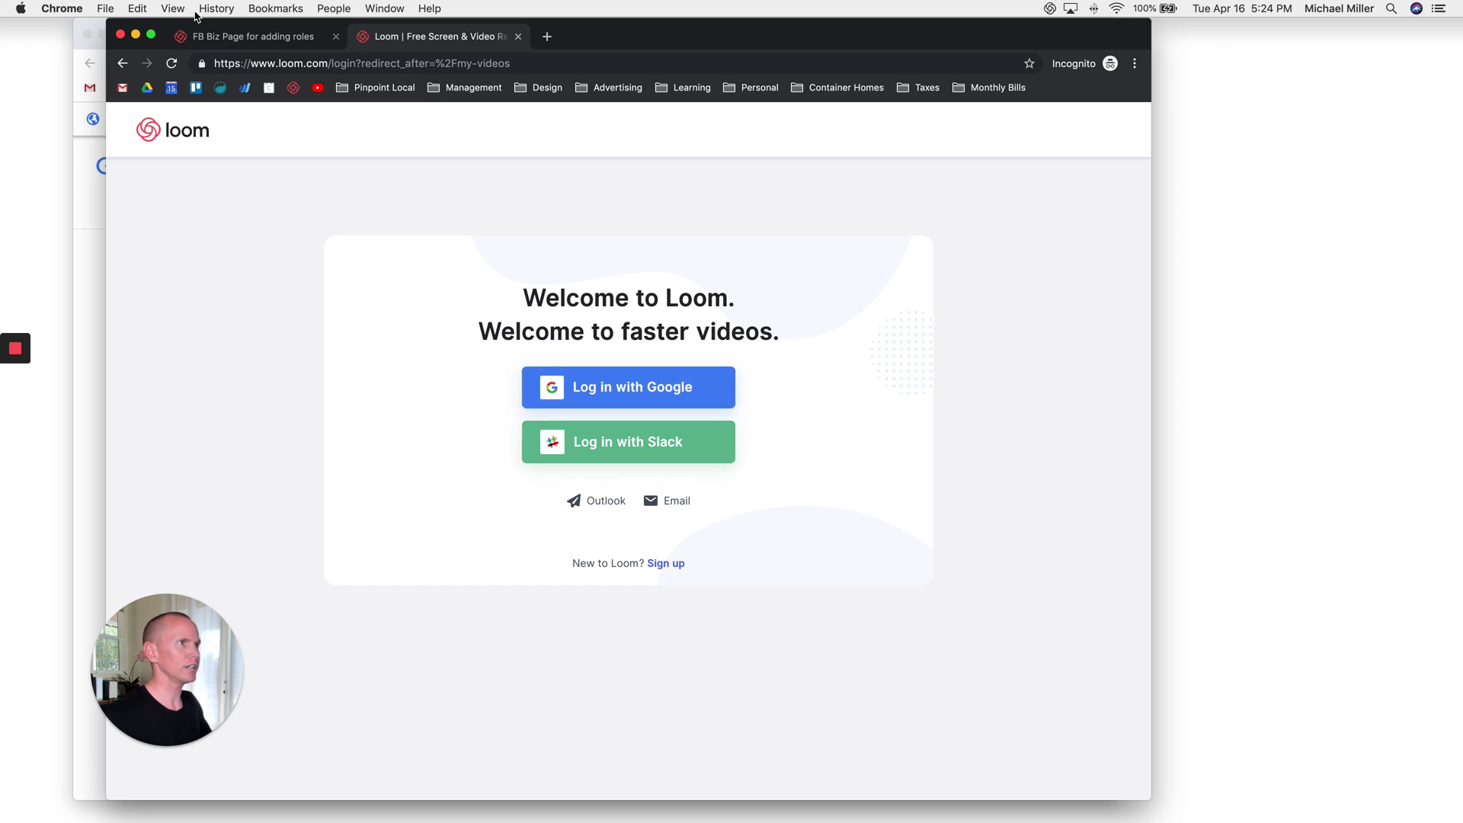
{"action": "left_click", "coordinate": [191, 135]}
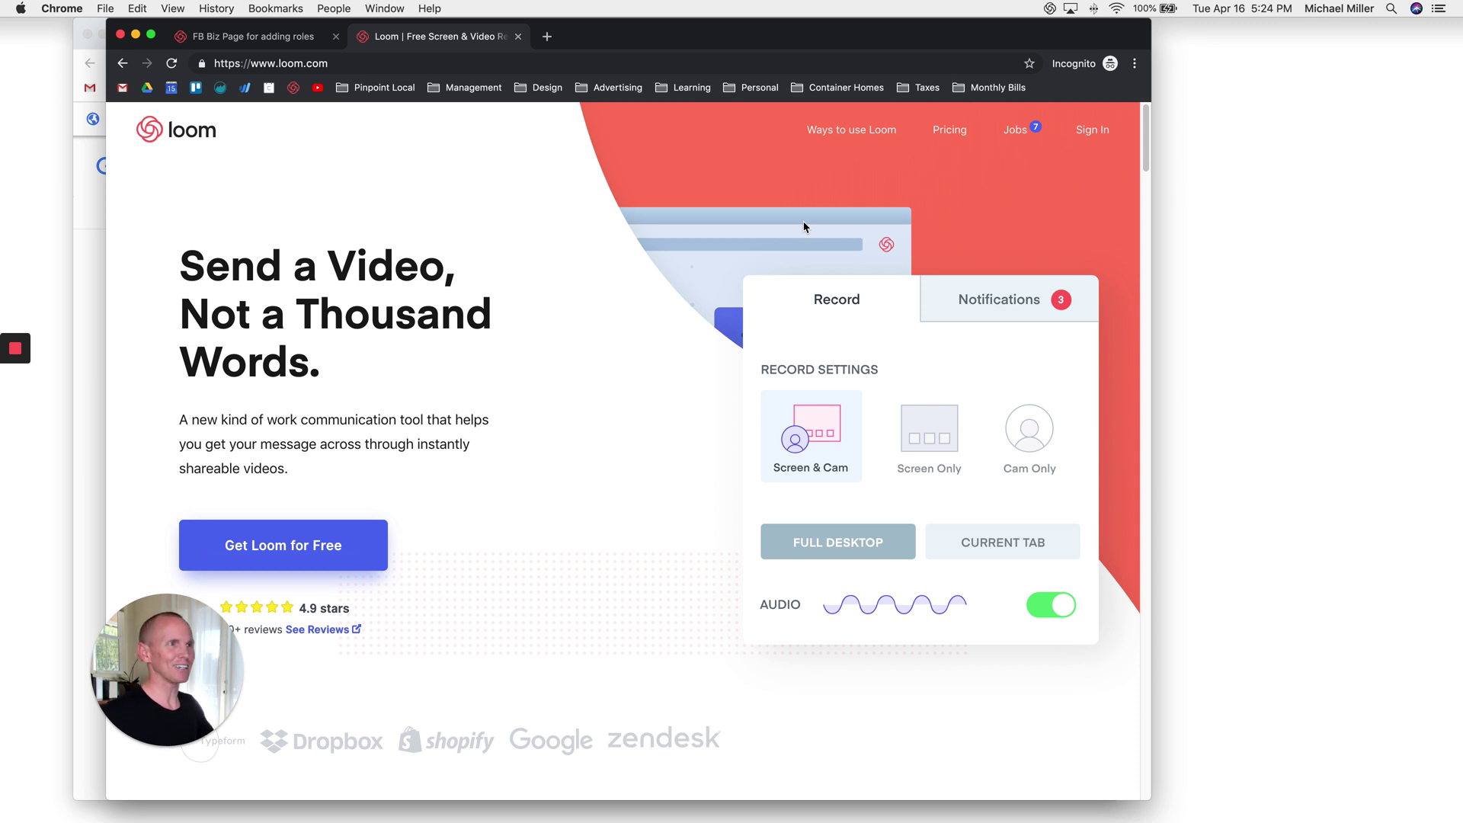
{"action": "left_click", "coordinate": [90, 251]}
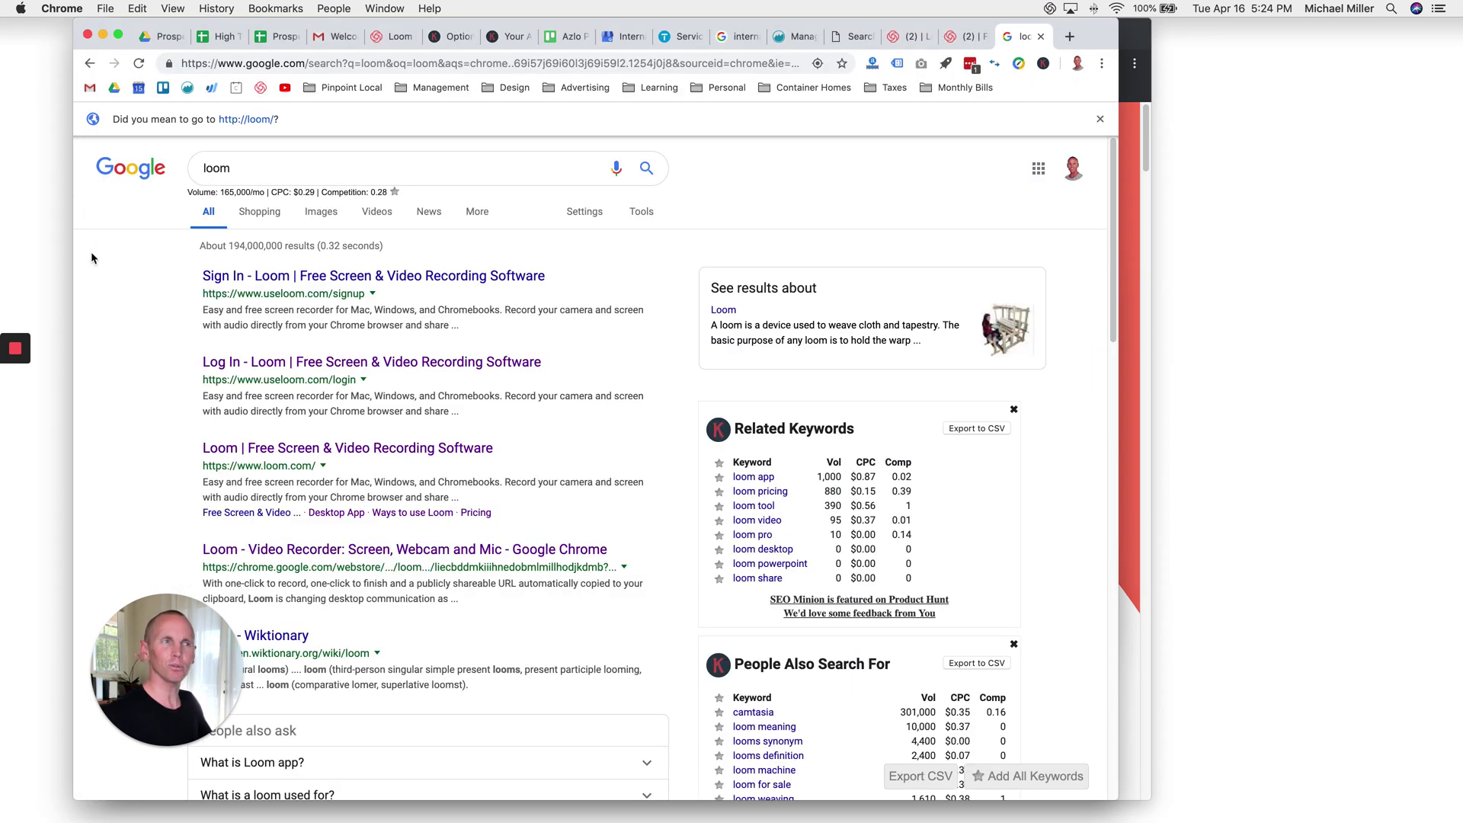
{"action": "left_click", "coordinate": [962, 36]}
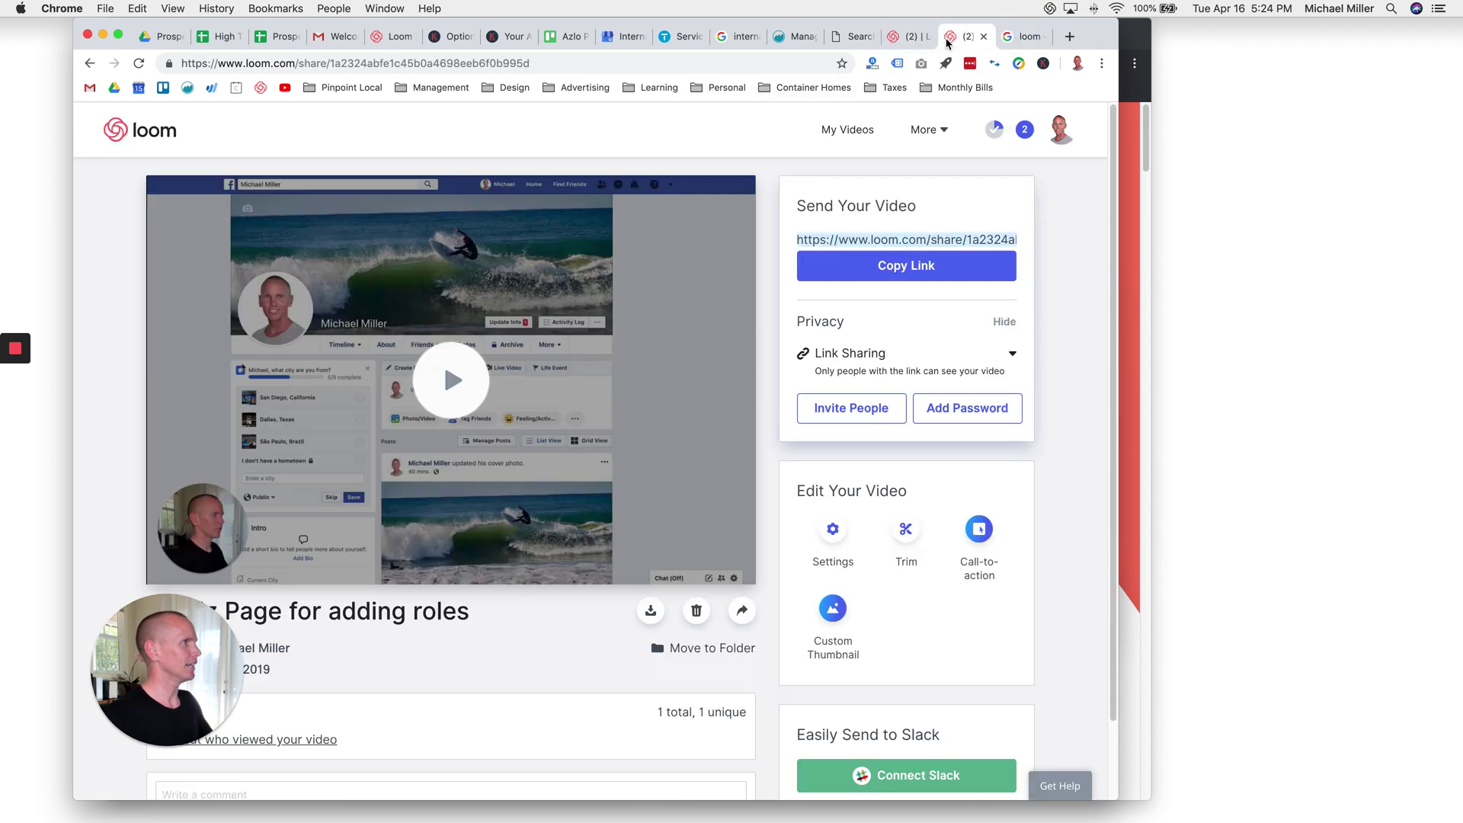
- Open the video's Settings and scroll through the comment, reaction, download and analytics toggles
{"action": "left_click", "coordinate": [833, 532]}
{"action": "scroll", "coordinate": [1057, 550], "scroll_direction": "down", "scroll_amount": 5}
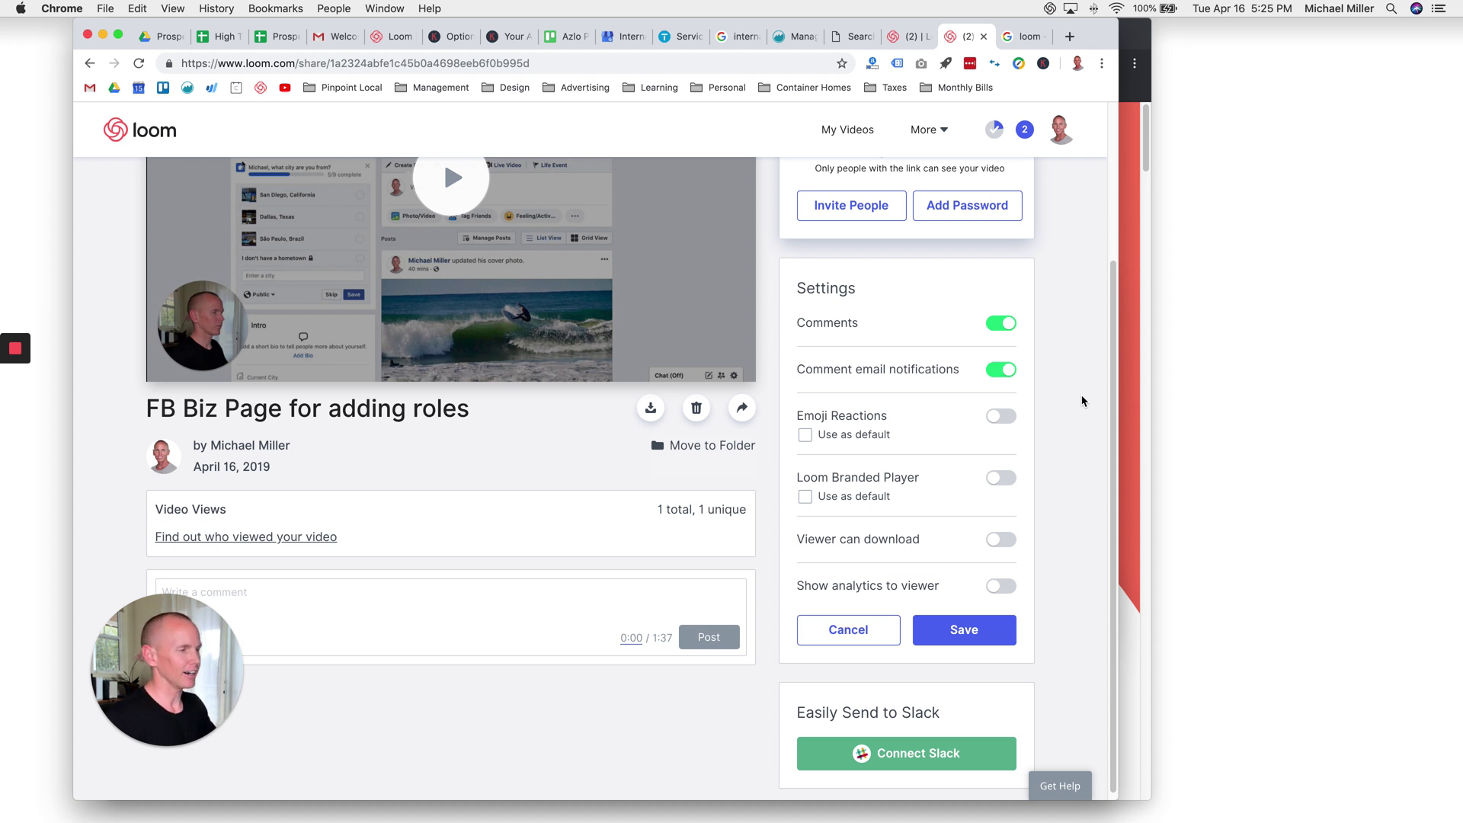
{"action": "mouse_move", "coordinate": [182, 668]}
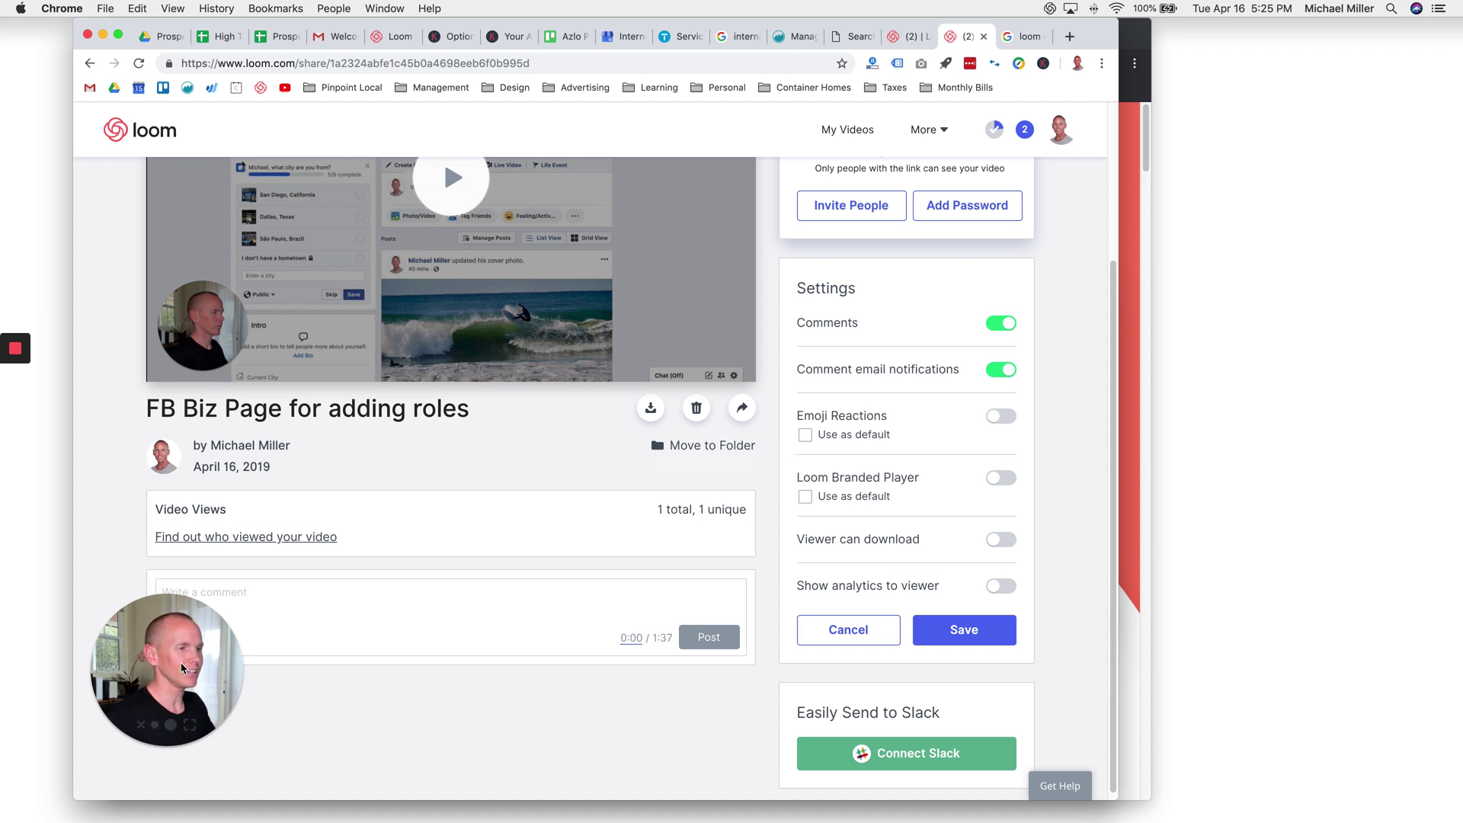
{"action": "left_click", "coordinate": [171, 724]}
{"action": "left_click_drag", "start_coordinate": [332, 555], "coordinate": [496, 438]}
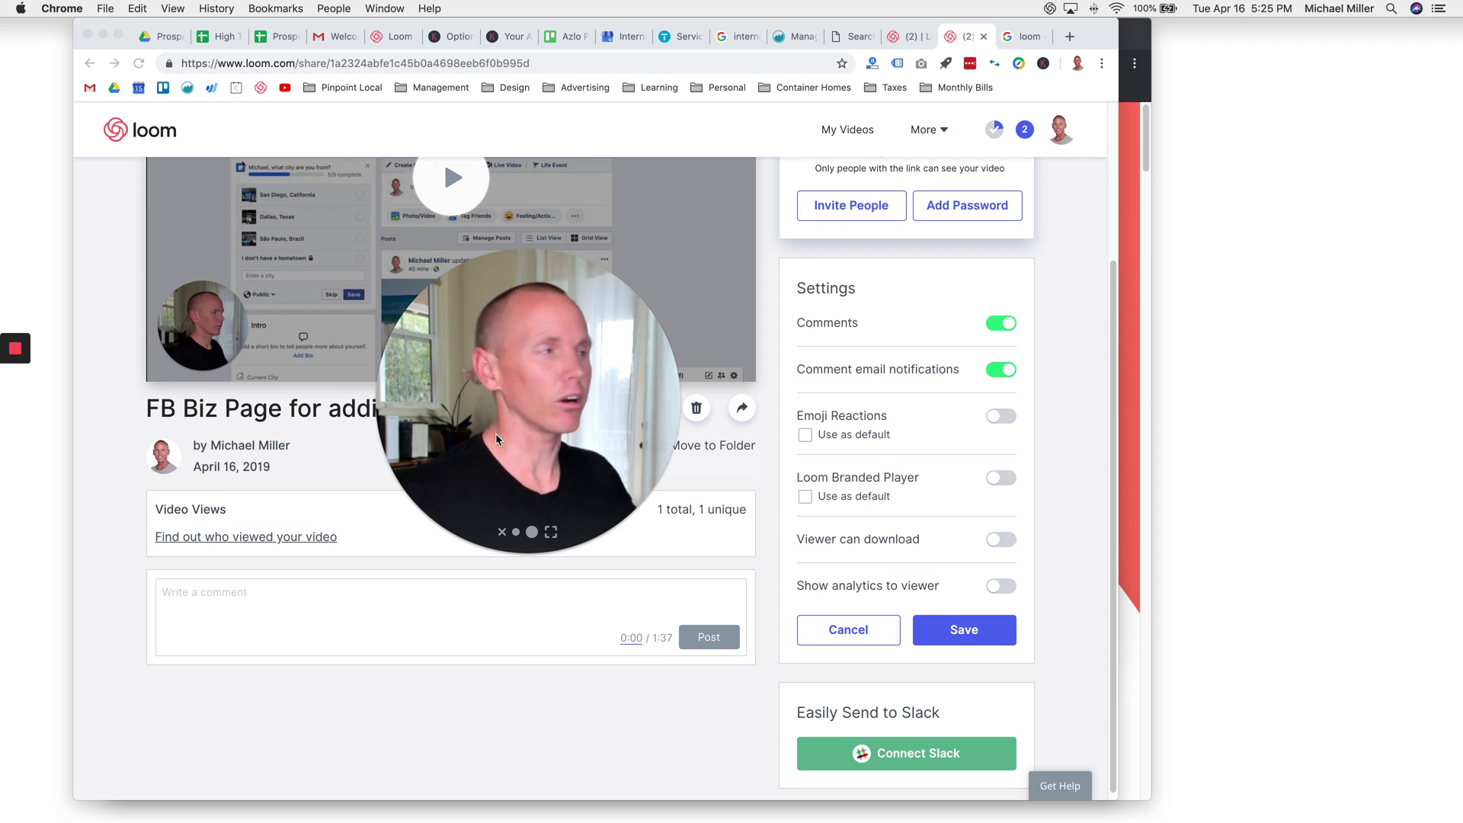
- Search Google for 'logitech', then refine the query to 'logitech brio'
{"action": "left_click", "coordinate": [1068, 38]}
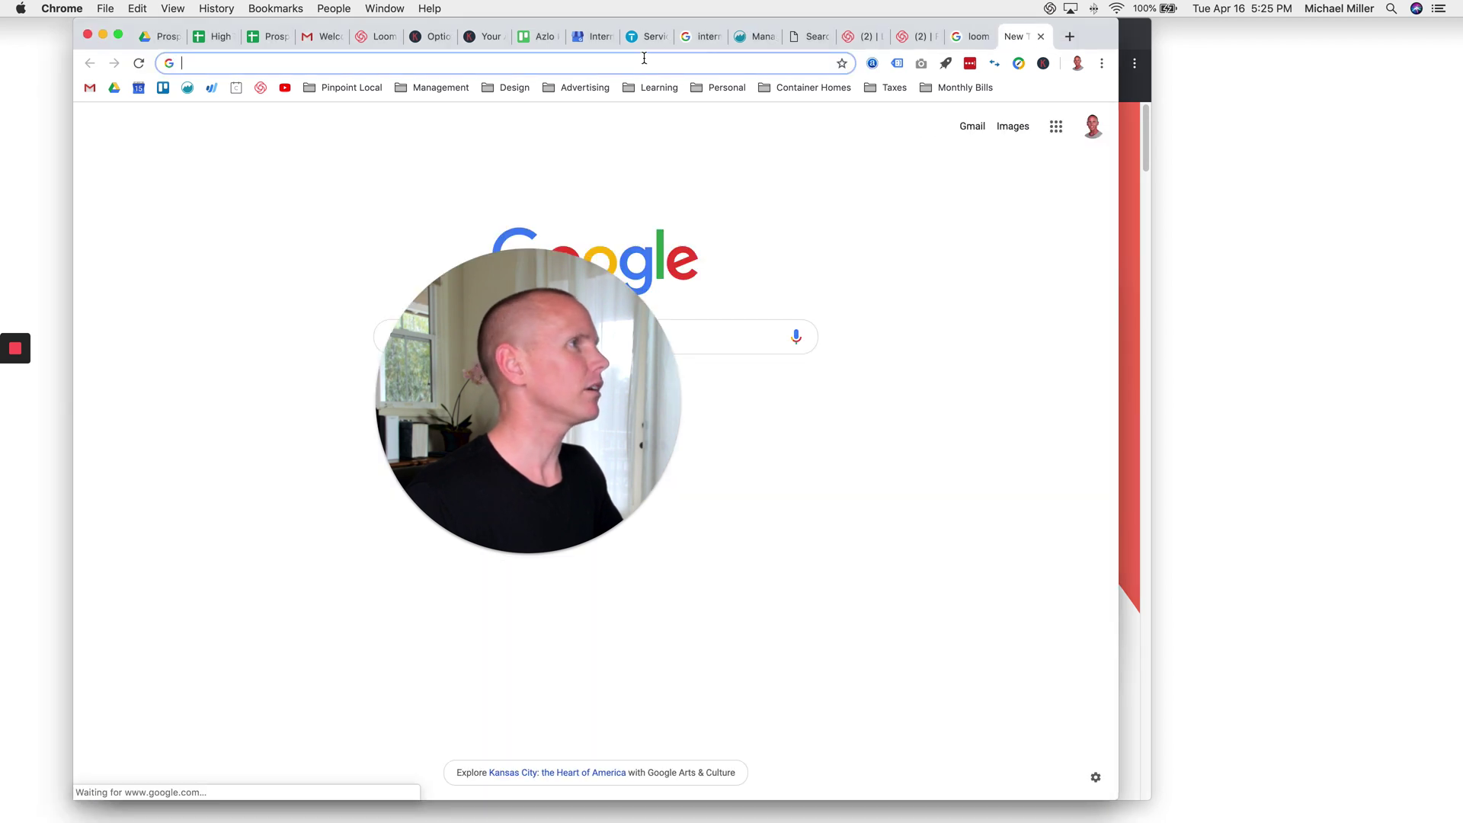
{"action": "type", "text": "logo"}
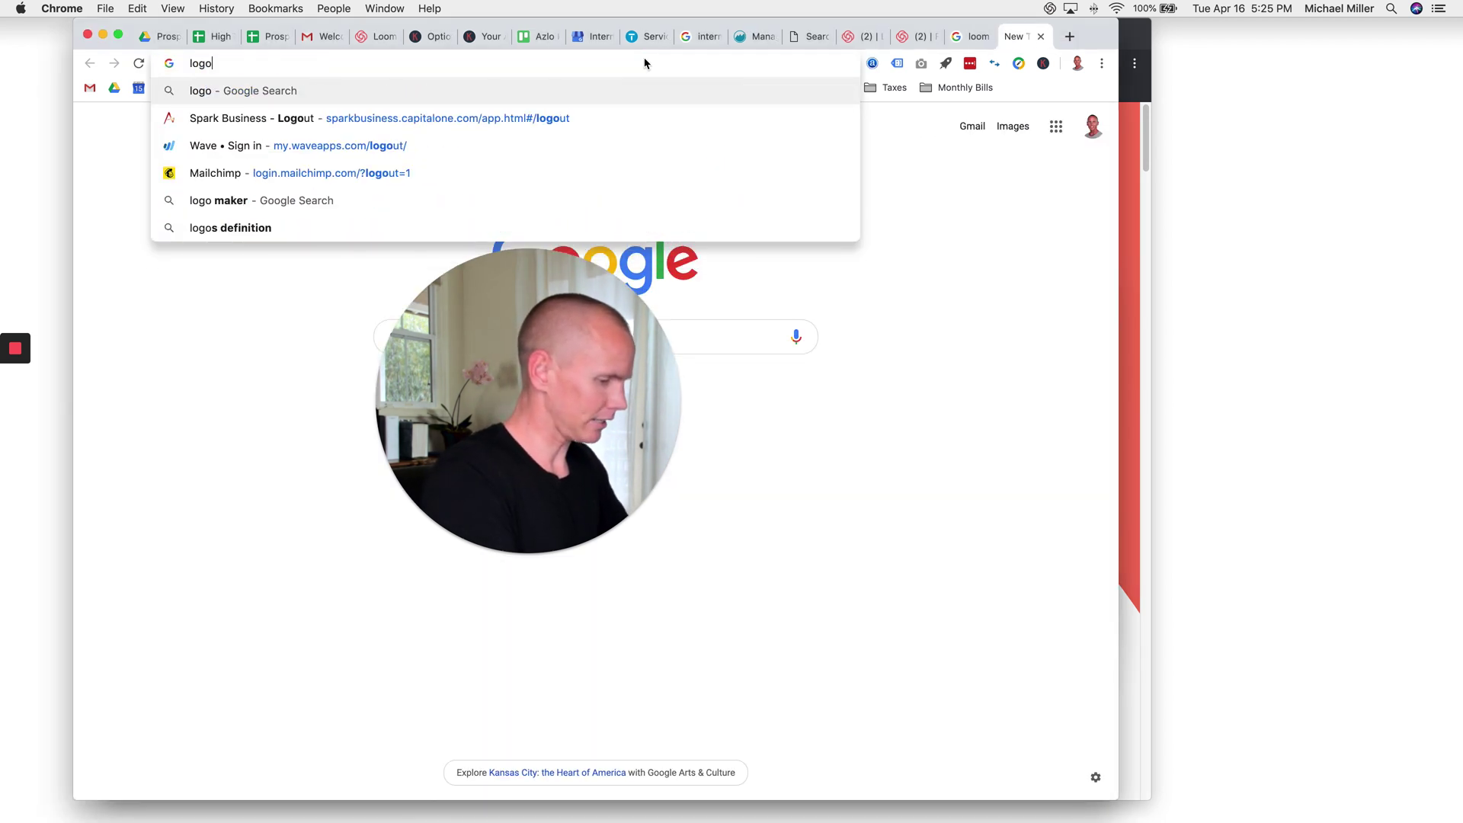
{"action": "key", "text": "BackSpace"}
{"action": "type", "text": "it"}
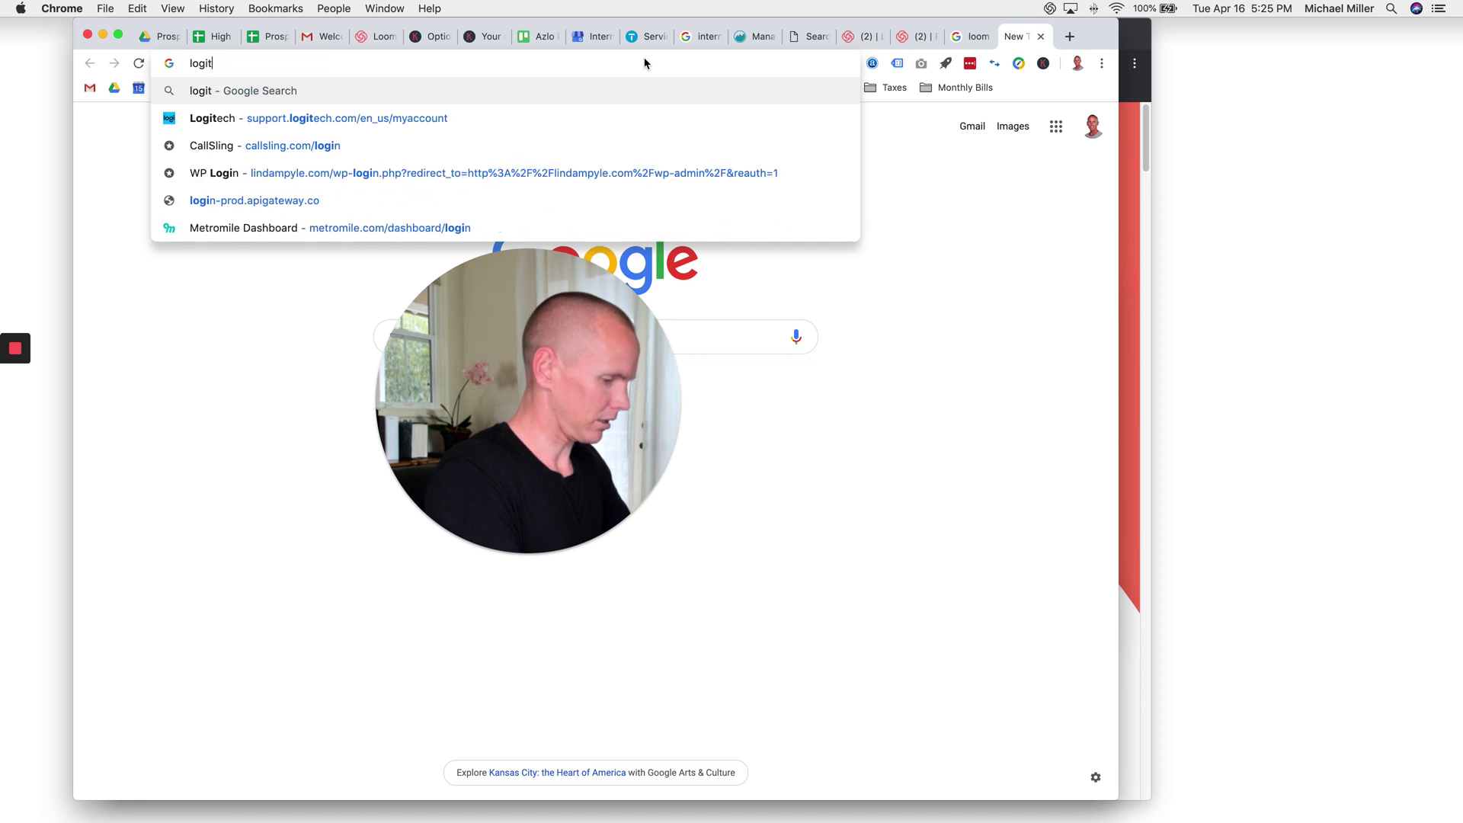
{"action": "type", "text": "ech"}
{"action": "key", "text": "Return"}
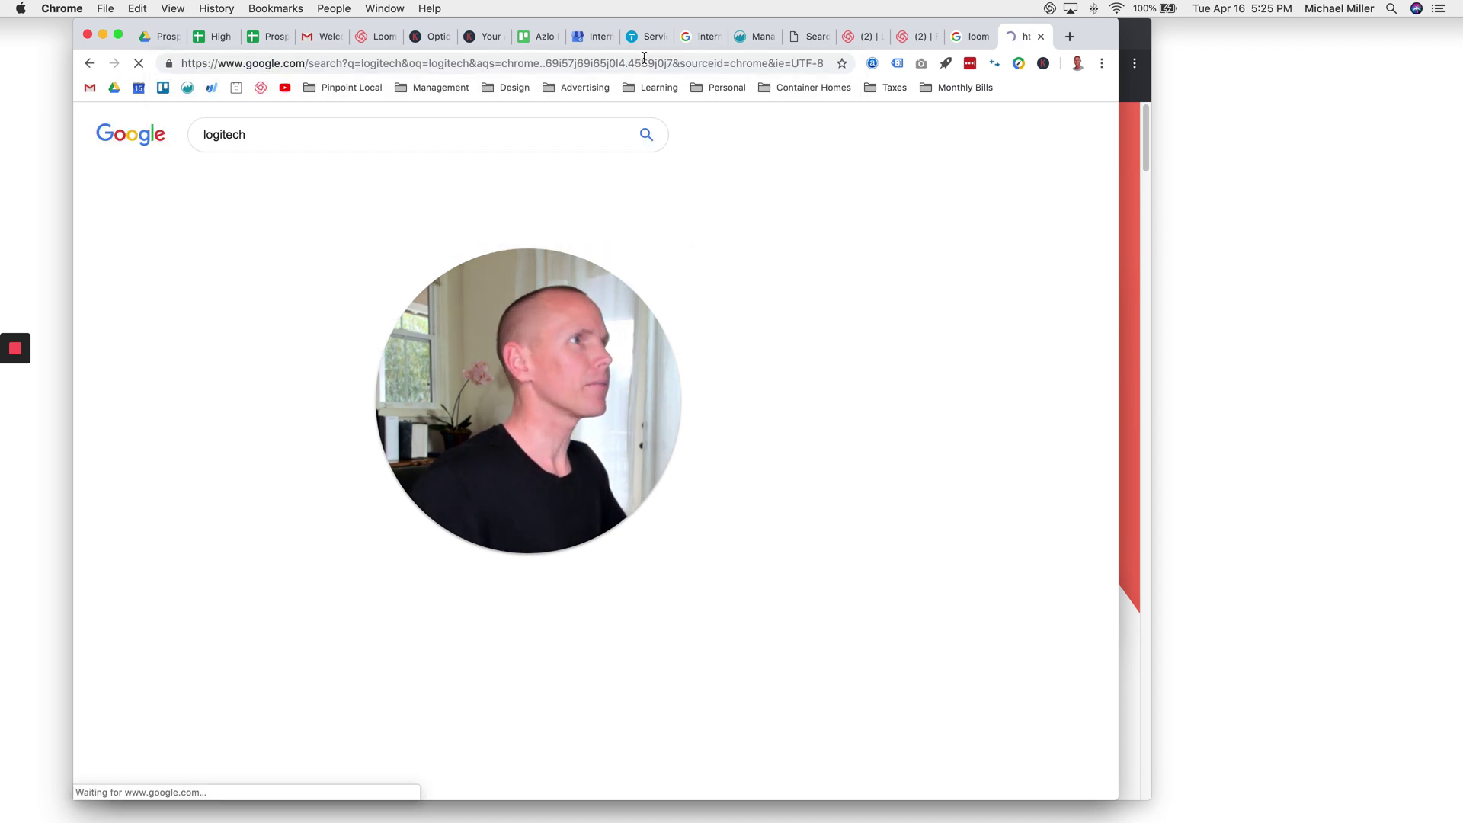
{"action": "left_click", "coordinate": [310, 167]}
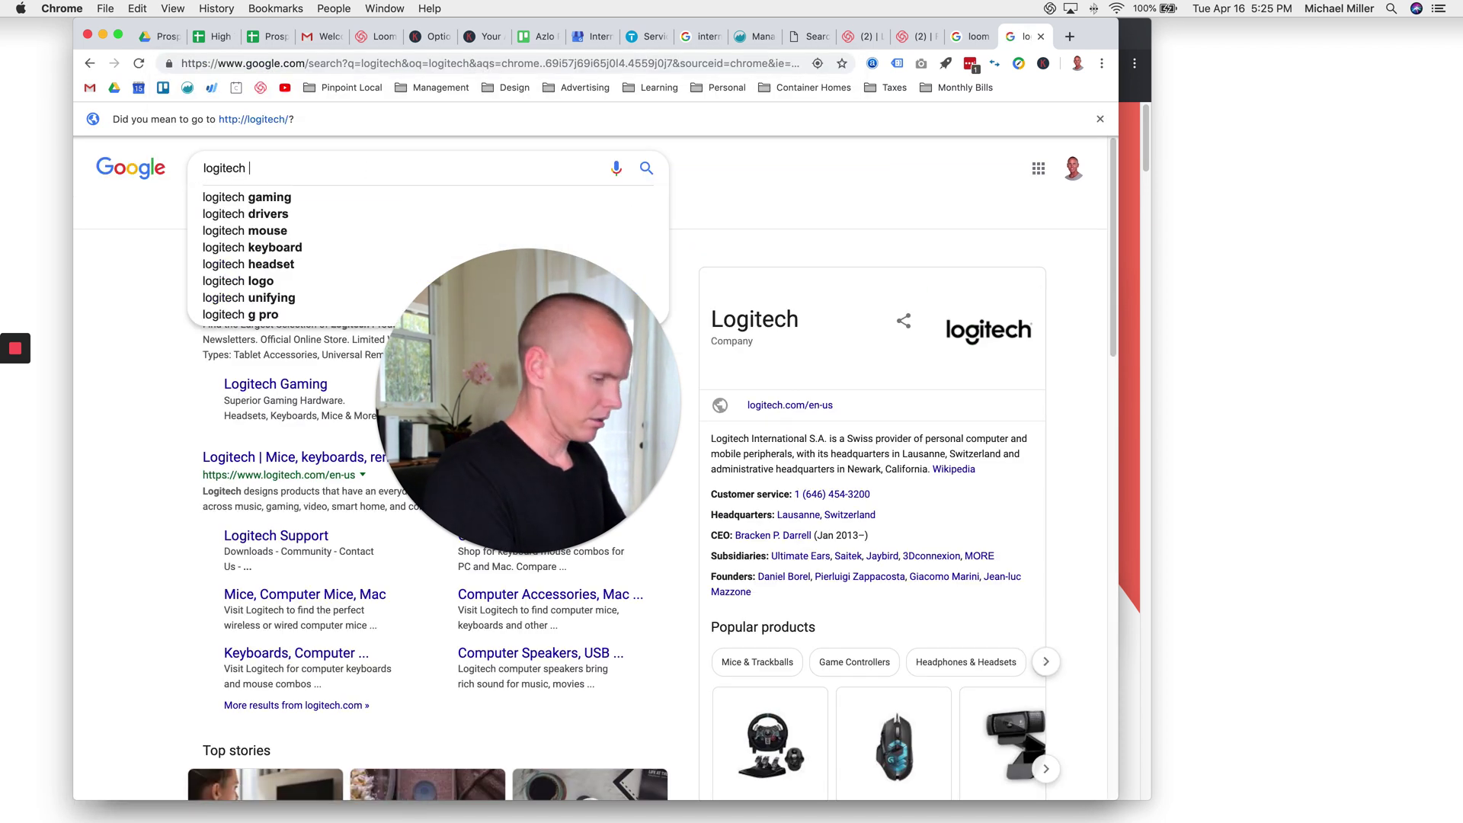
{"action": "type", "text": "brio"}
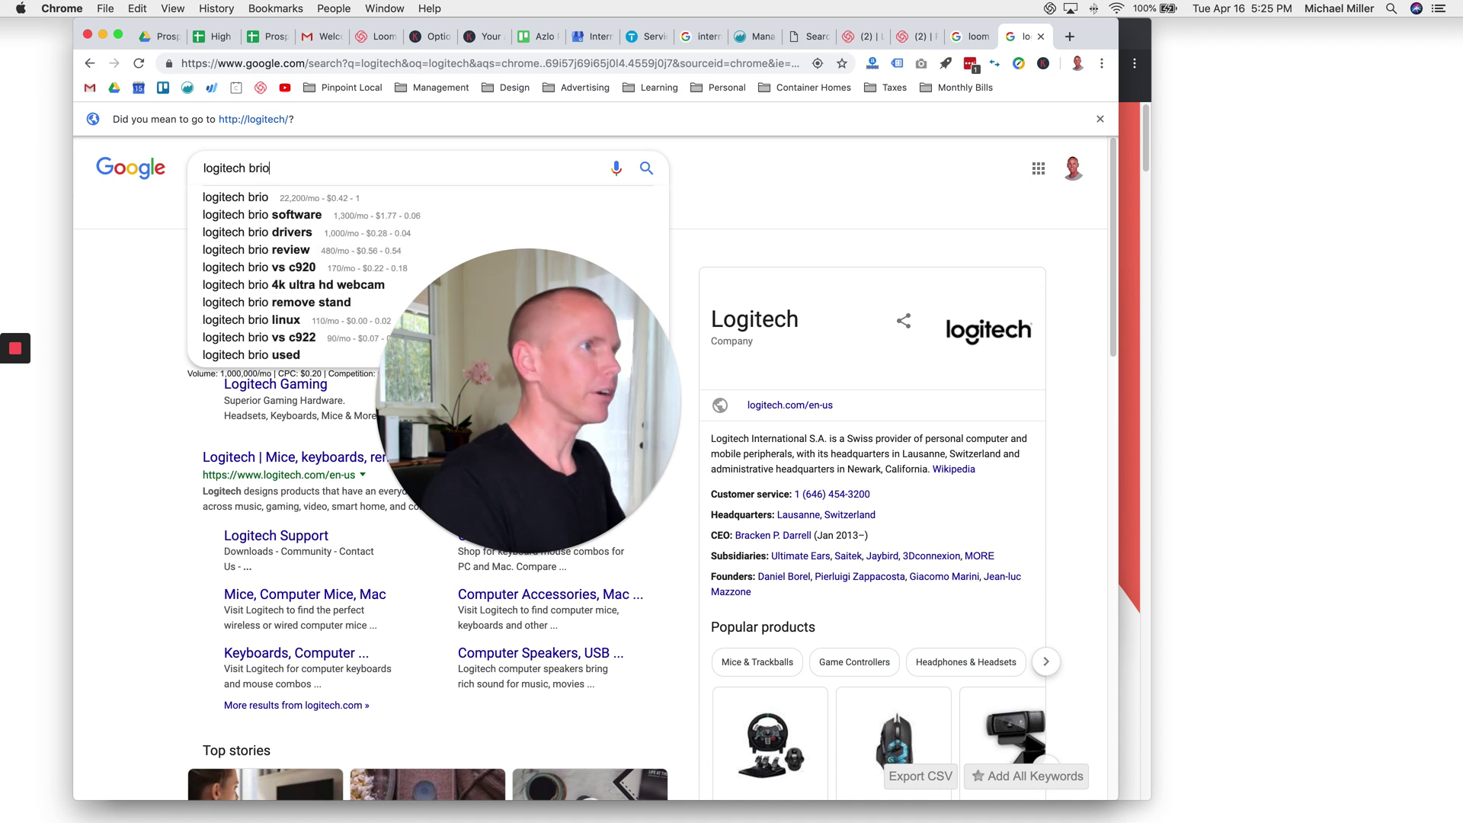
{"action": "key", "text": "Return"}
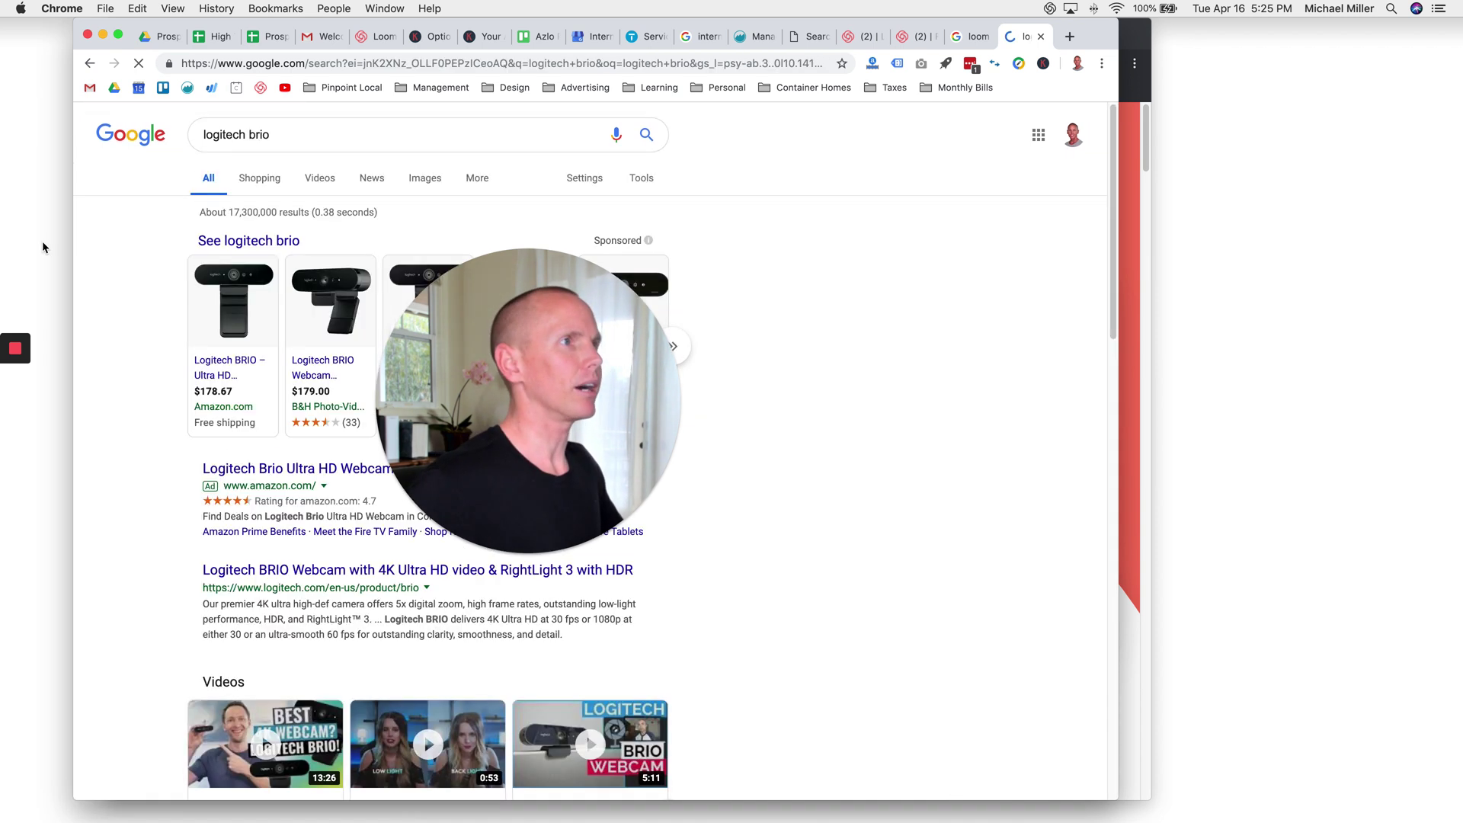
{"action": "left_click_drag", "start_coordinate": [523, 397], "coordinate": [846, 492]}
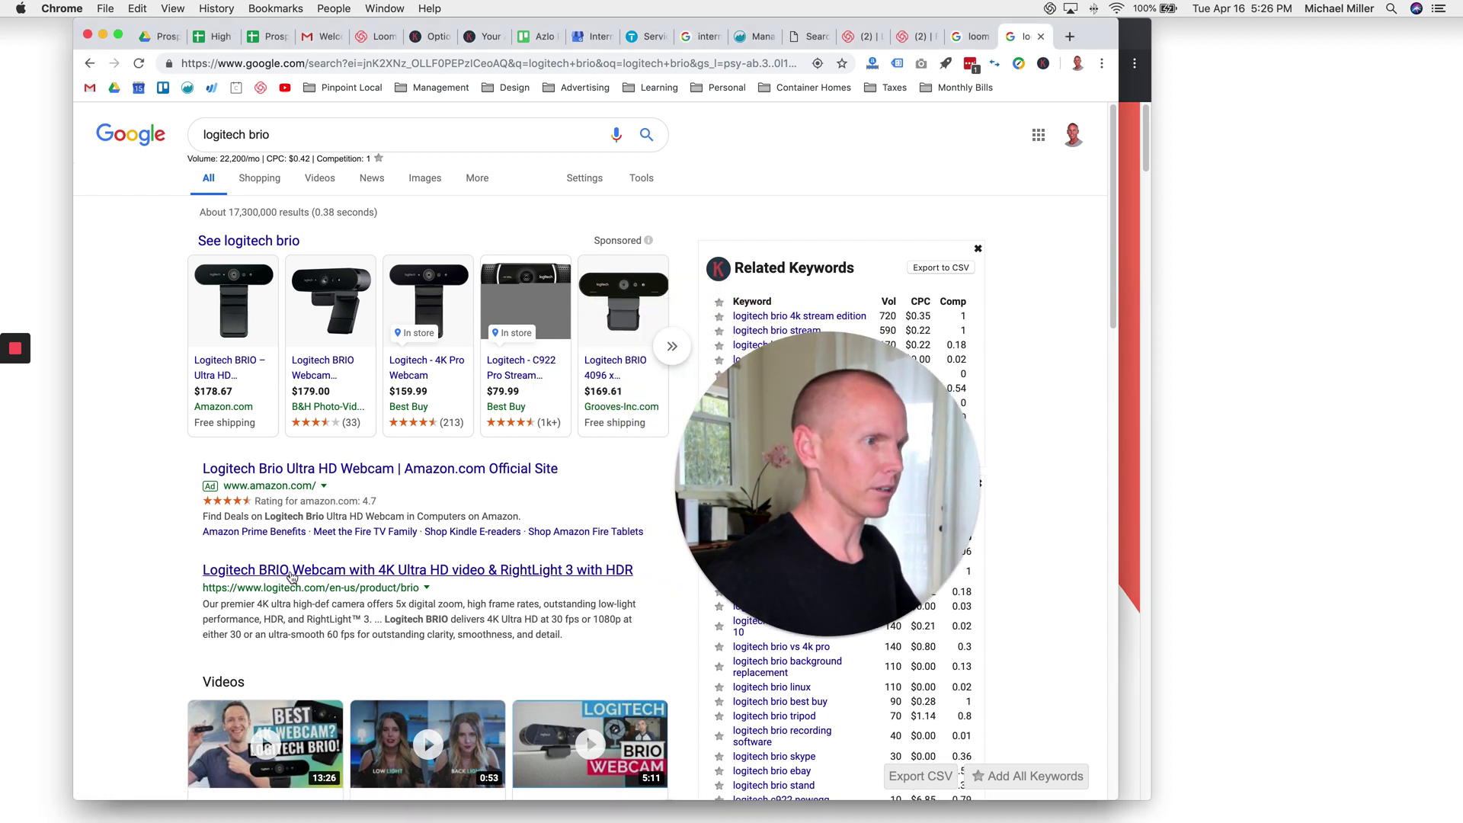
- Open the logitech.com 'Logitech BRIO Webcam with 4K Ultra HD video' result and browse its highlights
{"action": "left_click", "coordinate": [293, 576]}
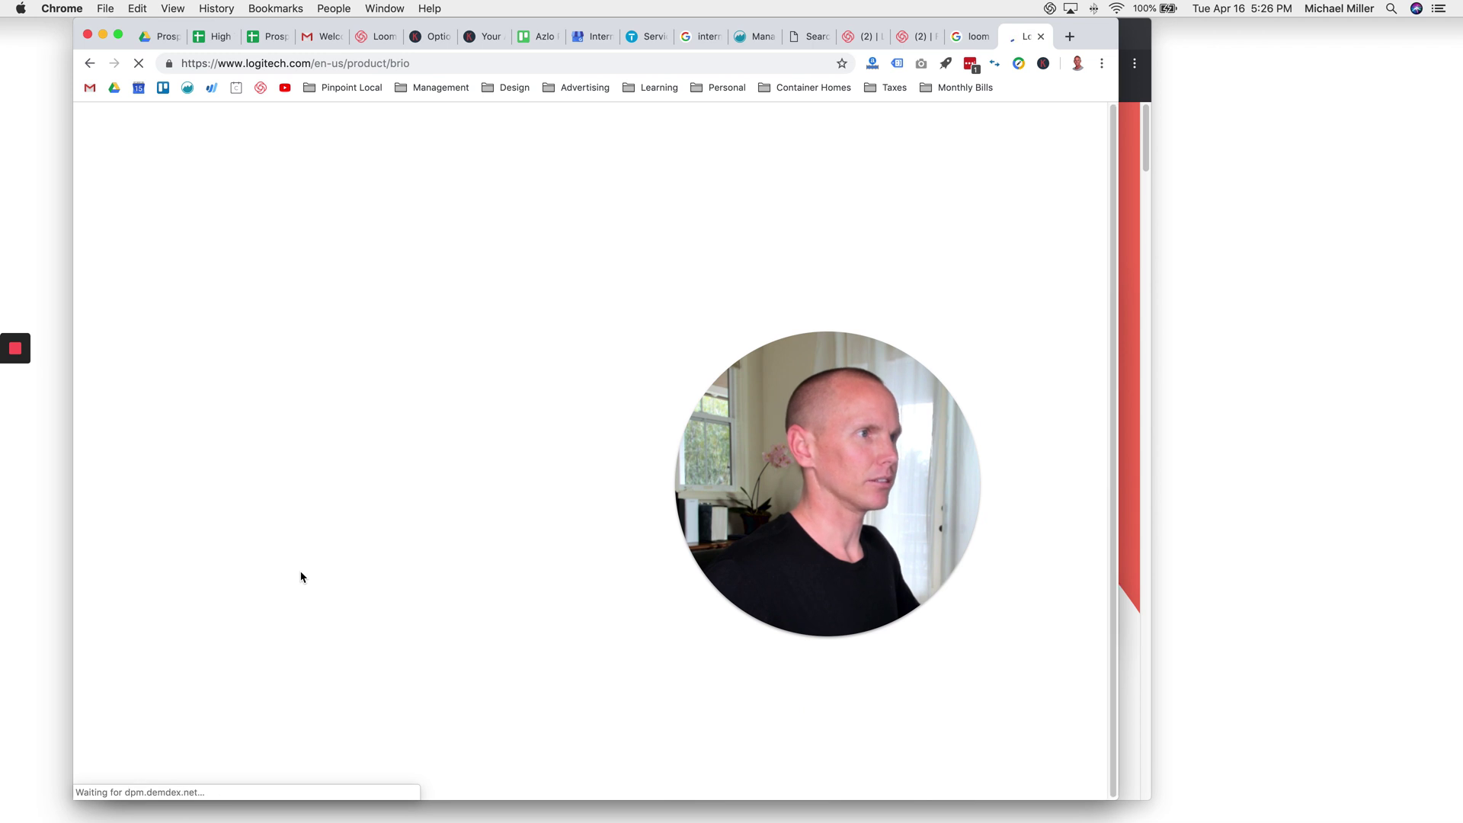
{"action": "mouse_move", "coordinate": [732, 549]}
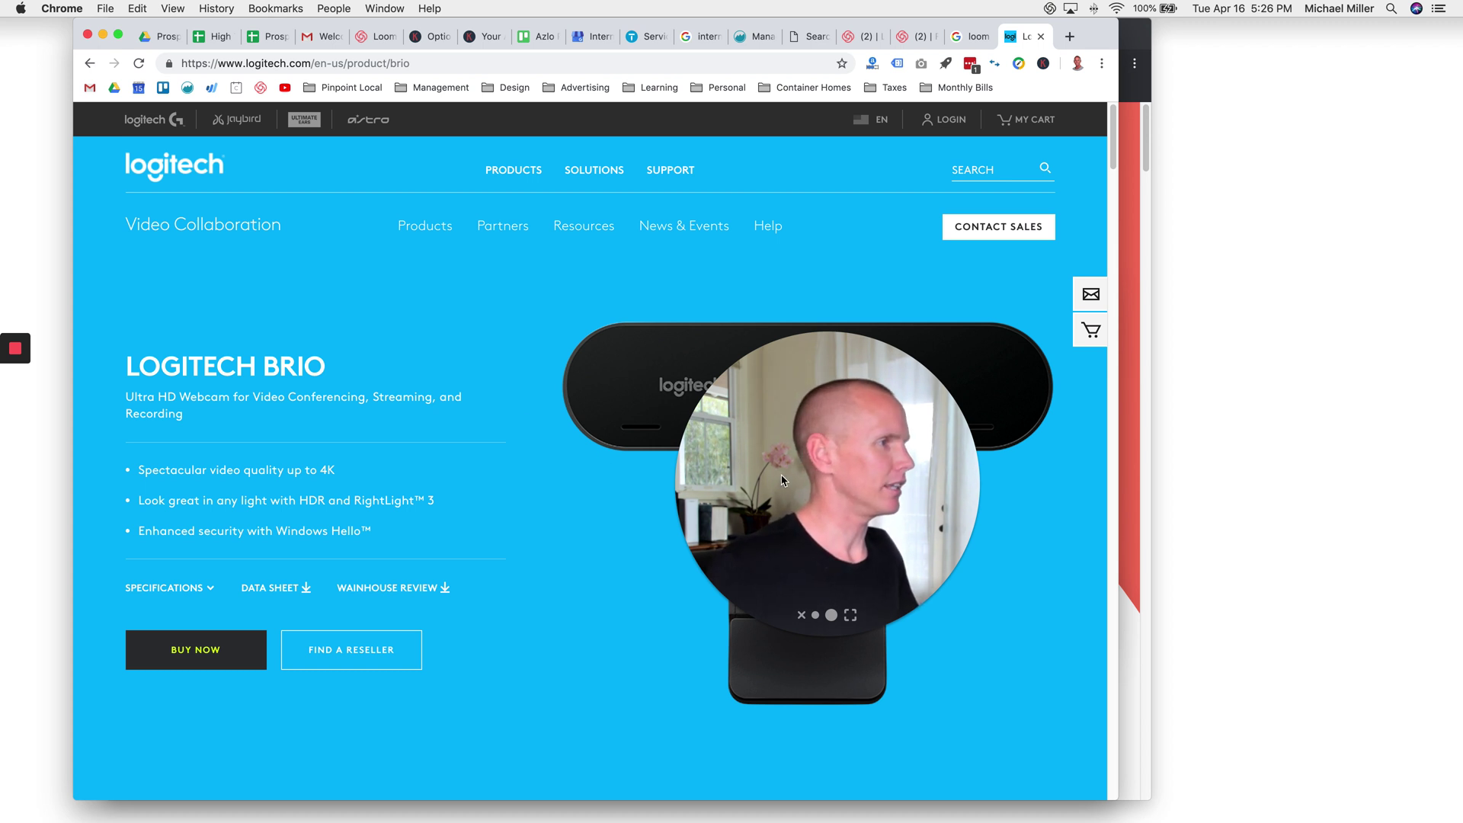
{"action": "left_click_drag", "start_coordinate": [781, 480], "coordinate": [194, 496]}
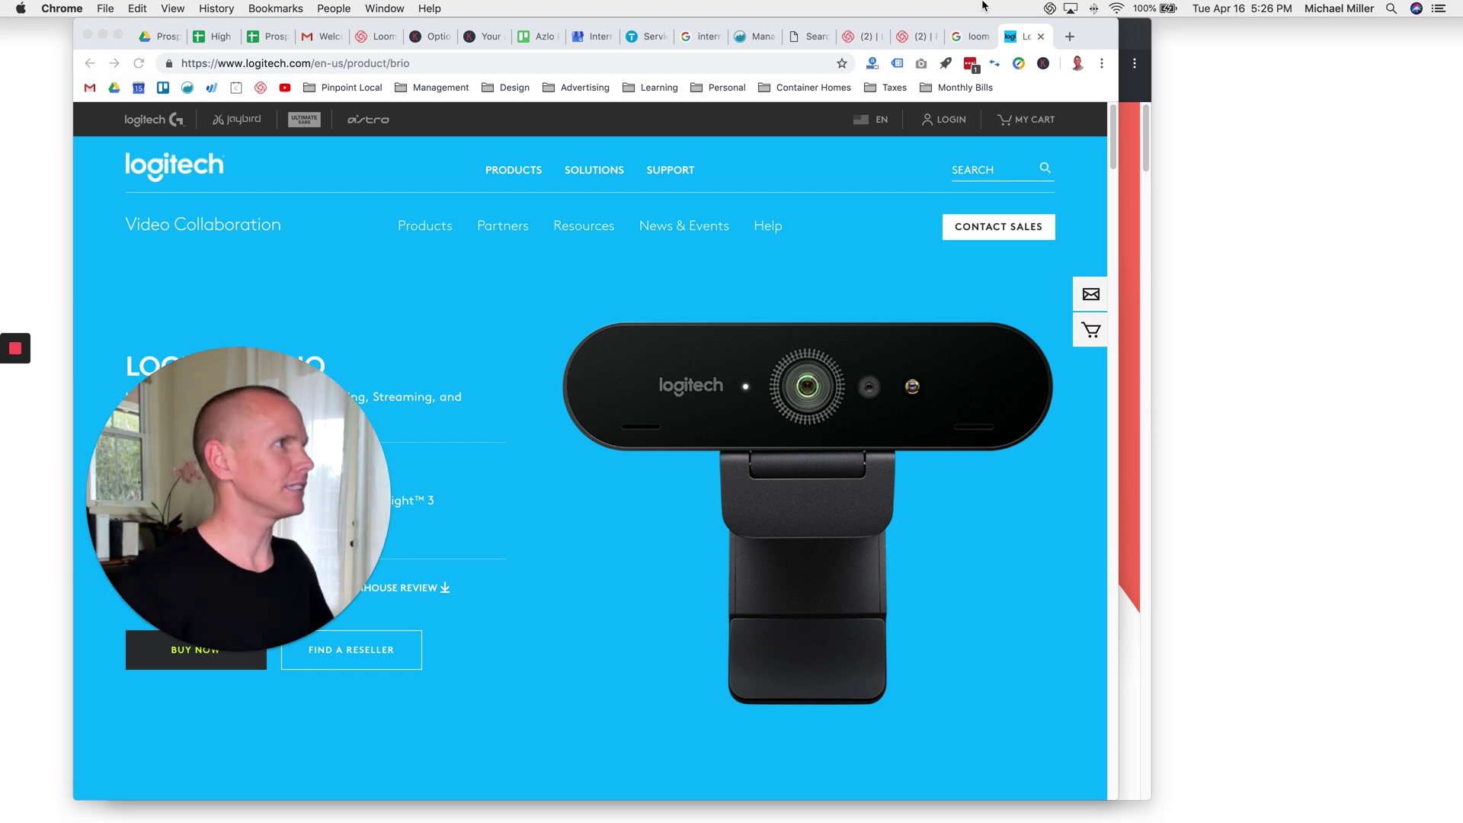
- Search Google for 'makeup light' in a new tab
{"action": "left_click", "coordinate": [1070, 37]}
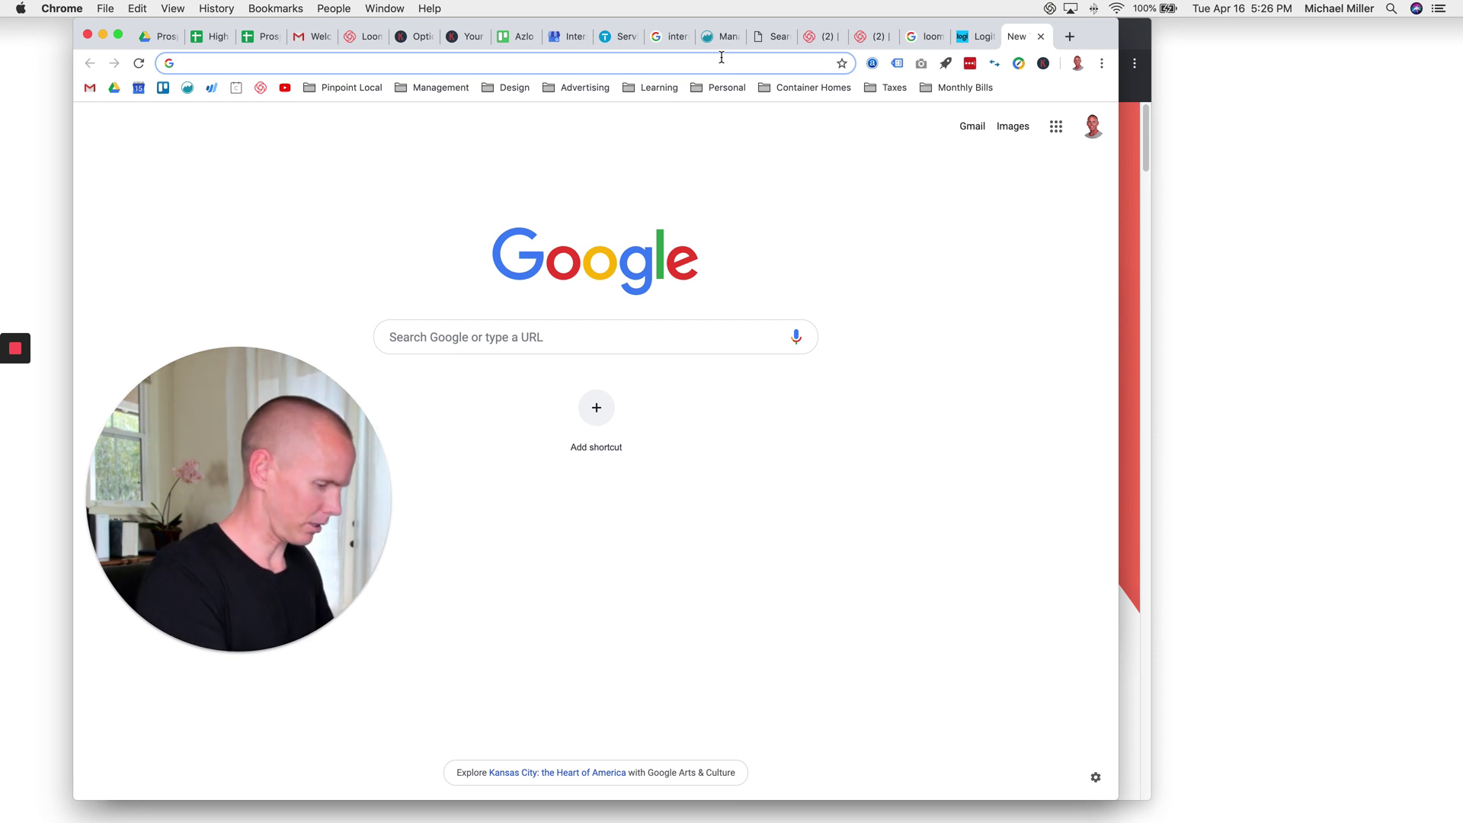
{"action": "type", "text": "makeu"}
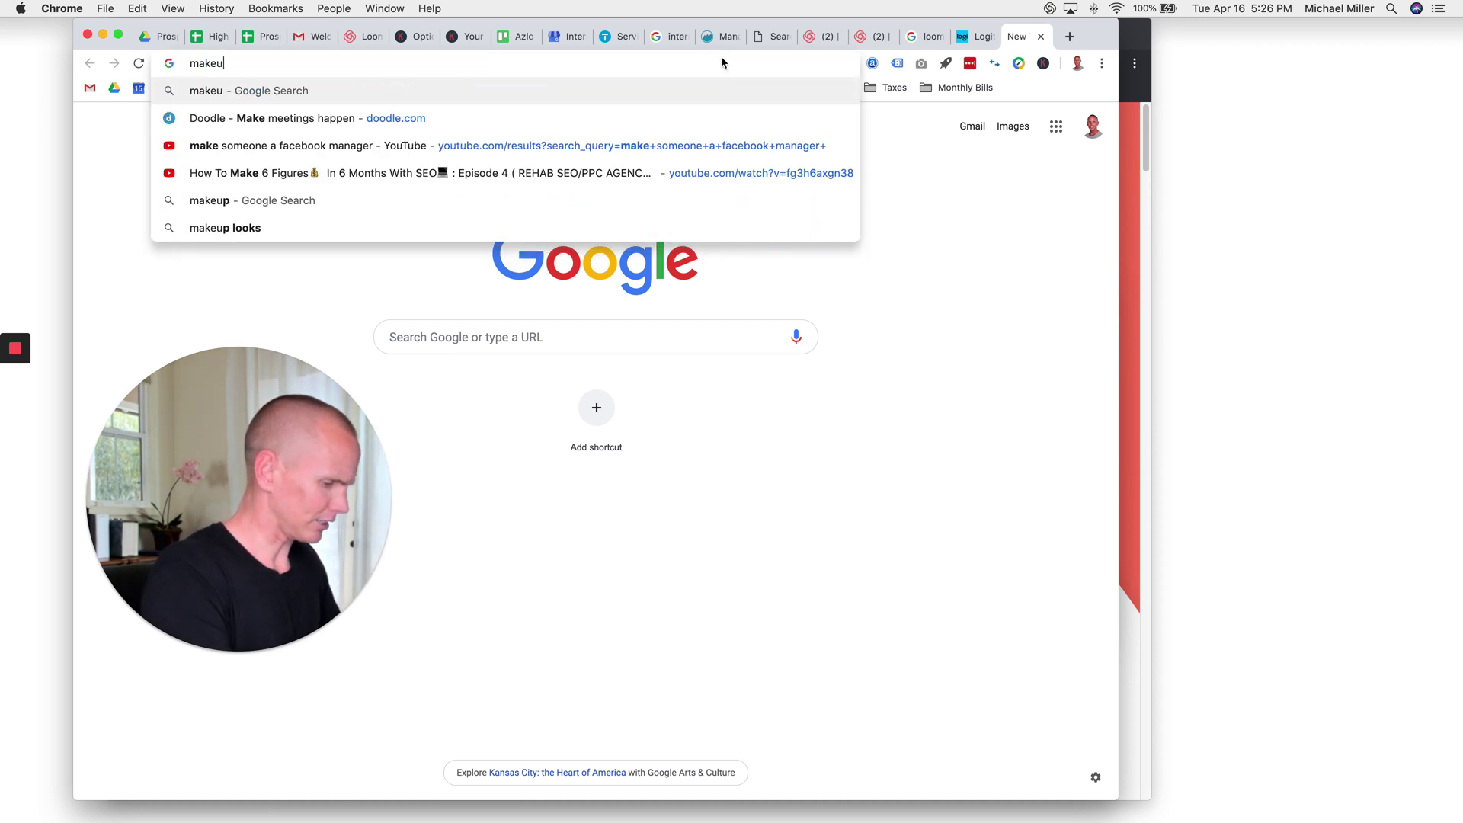
{"action": "type", "text": "p light"}
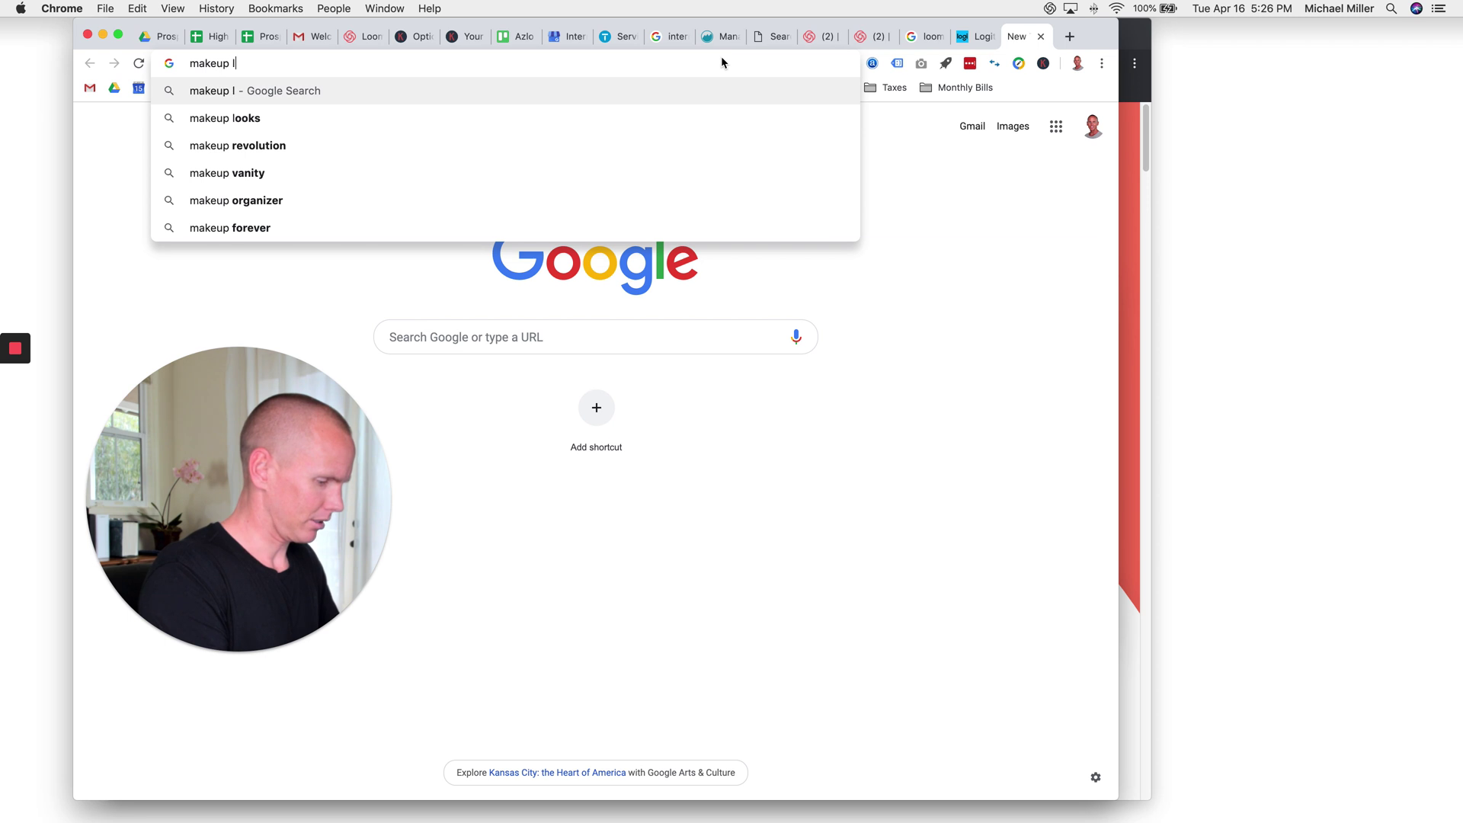
{"action": "key", "text": "Return"}
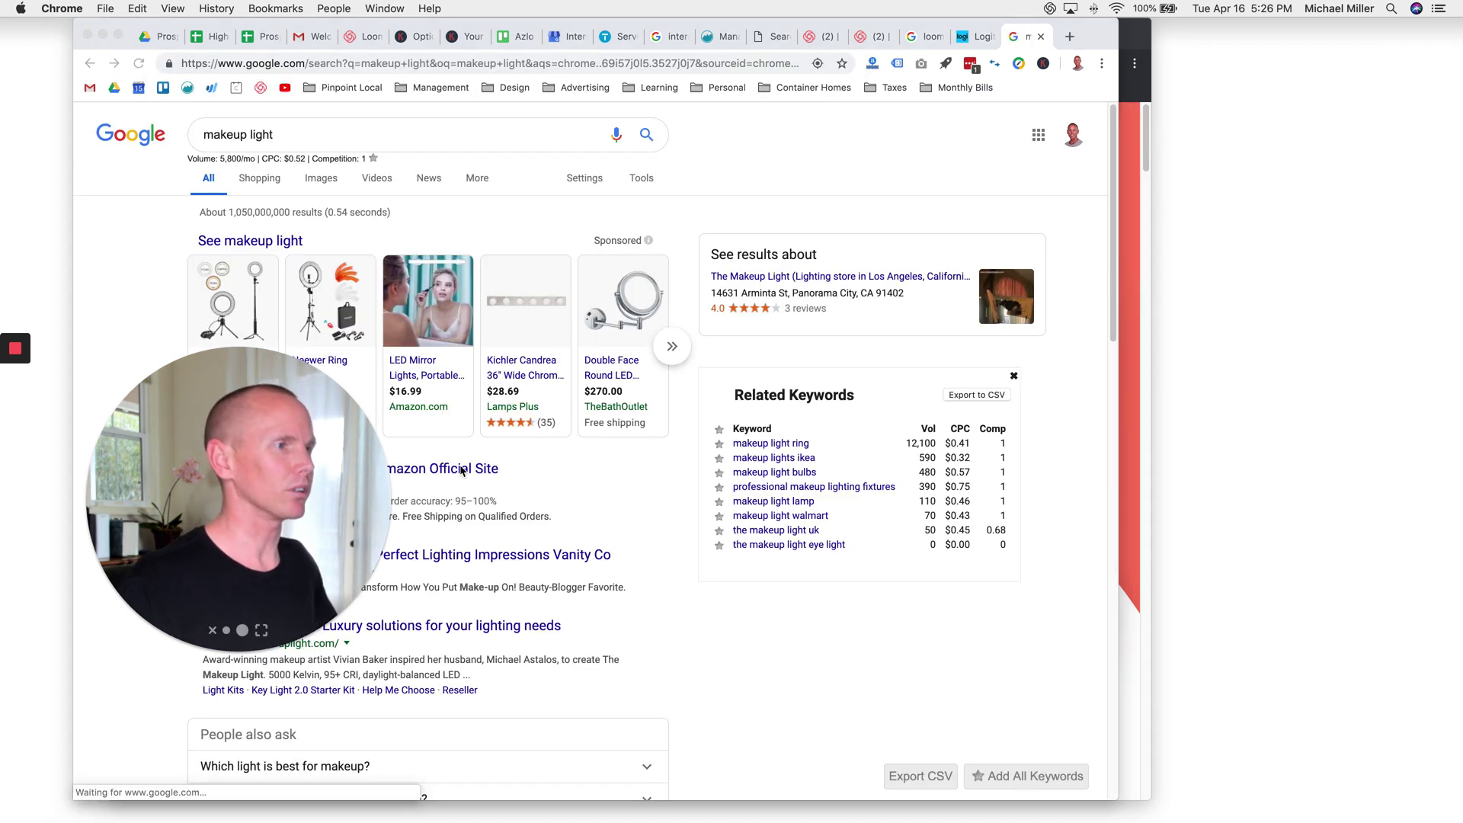
{"action": "left_click_drag", "start_coordinate": [322, 443], "coordinate": [816, 474]}
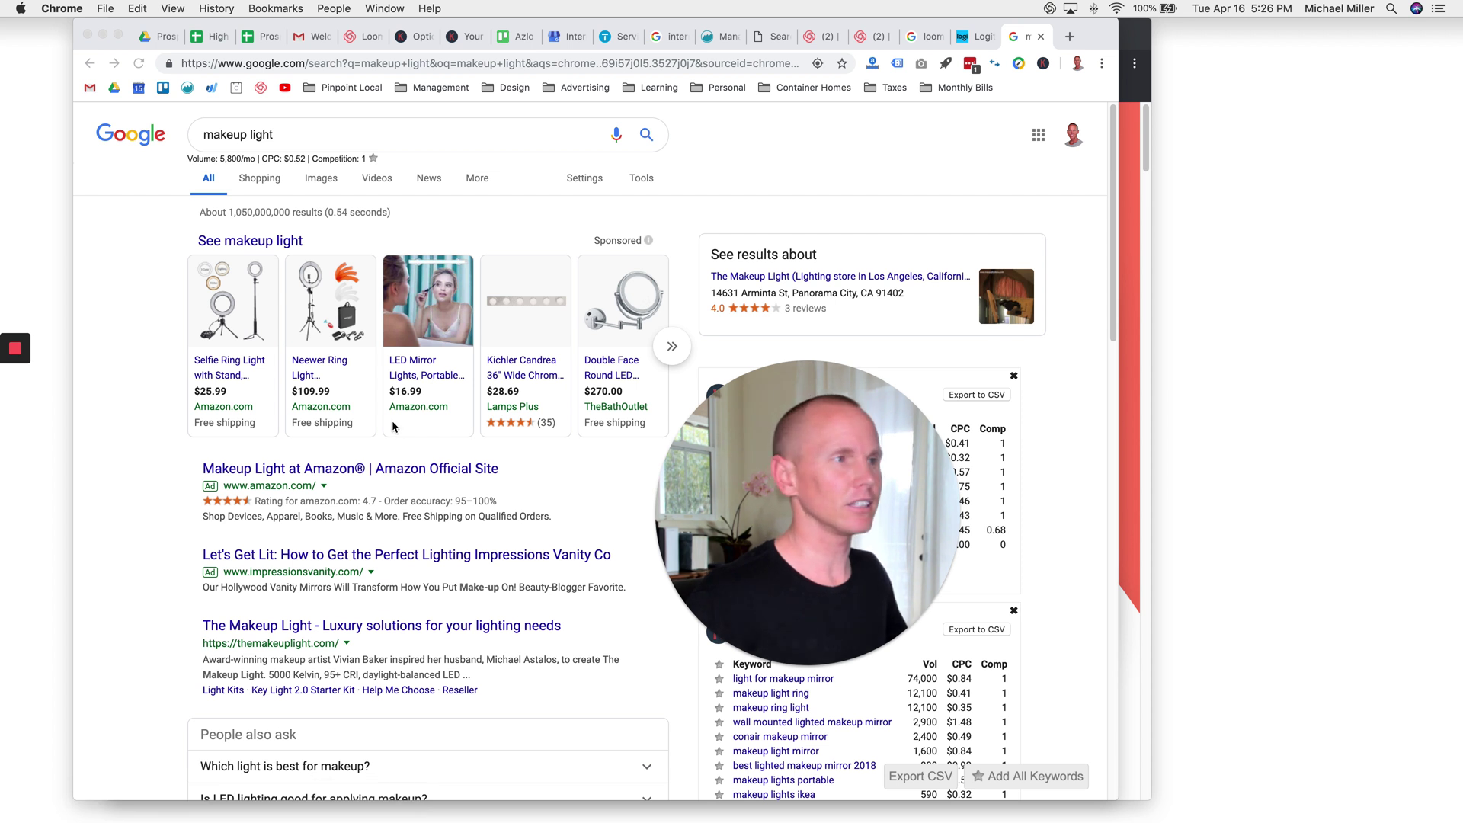
- Open the Neewer ring light listing from the sponsored shopping carousel
{"action": "left_click", "coordinate": [323, 361]}
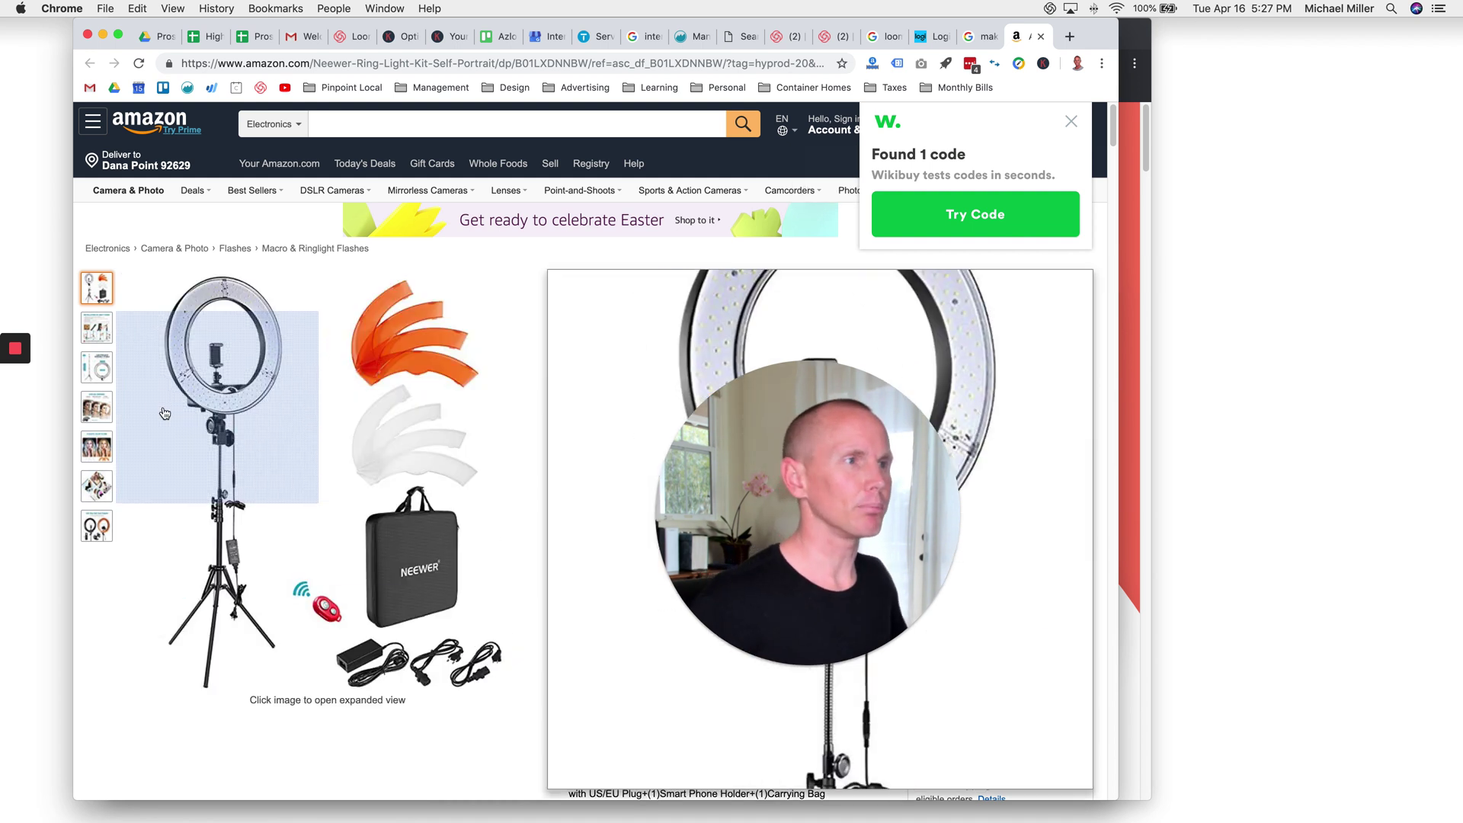
{"action": "mouse_move", "coordinate": [17, 389]}
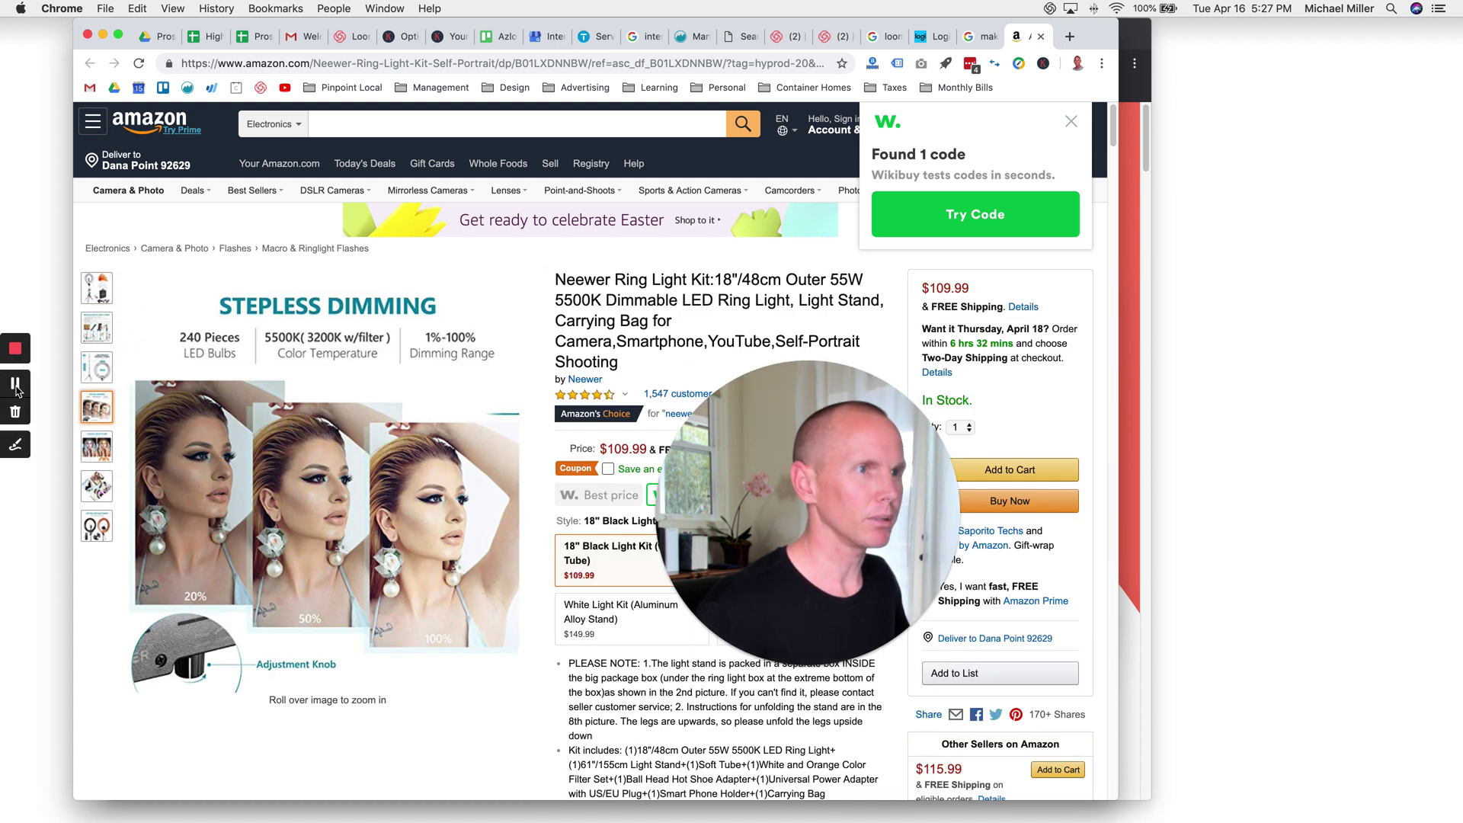
{"action": "left_click", "coordinate": [16, 445]}
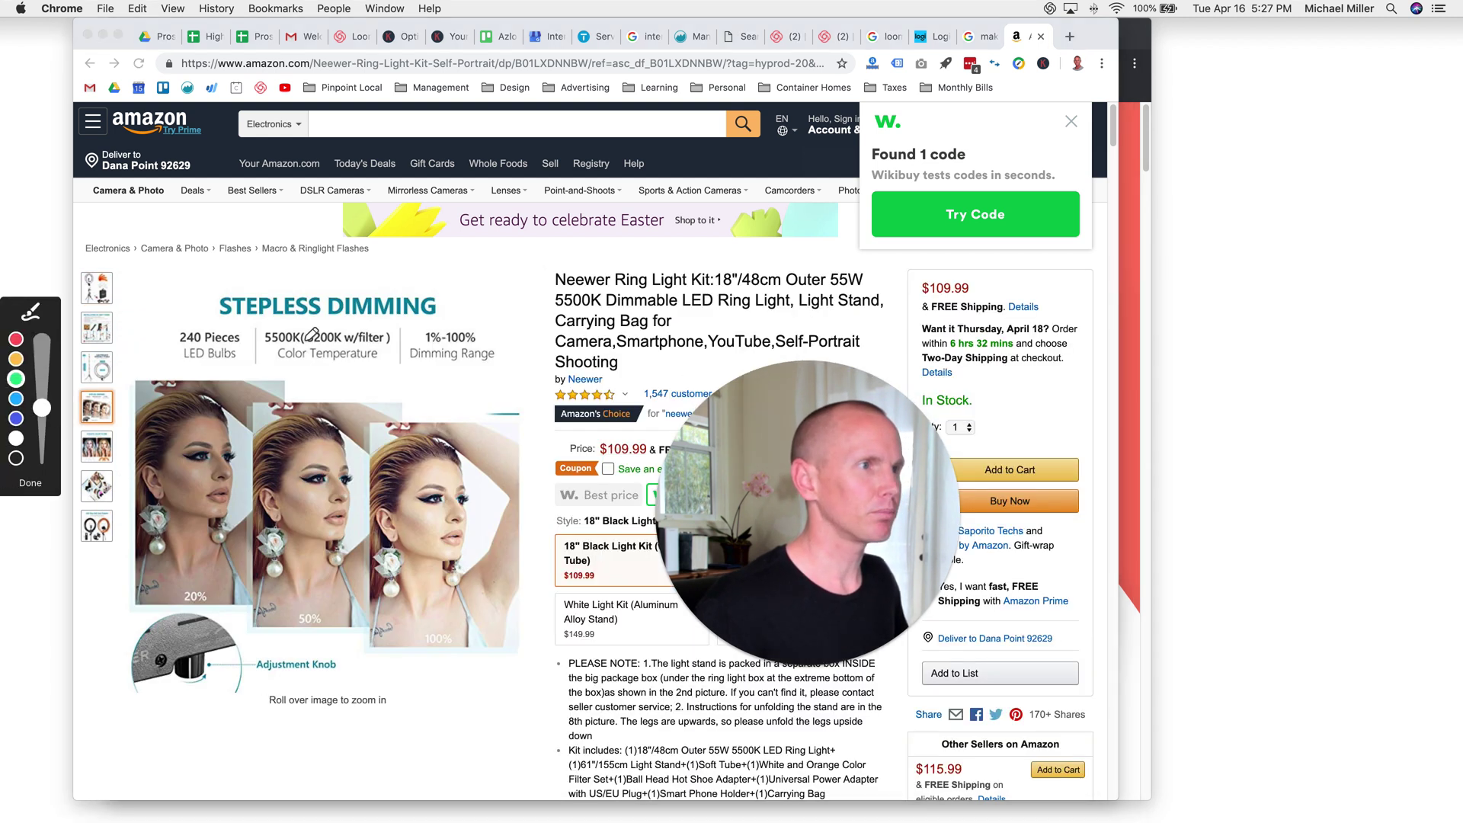
{"action": "left_click", "coordinate": [171, 317]}
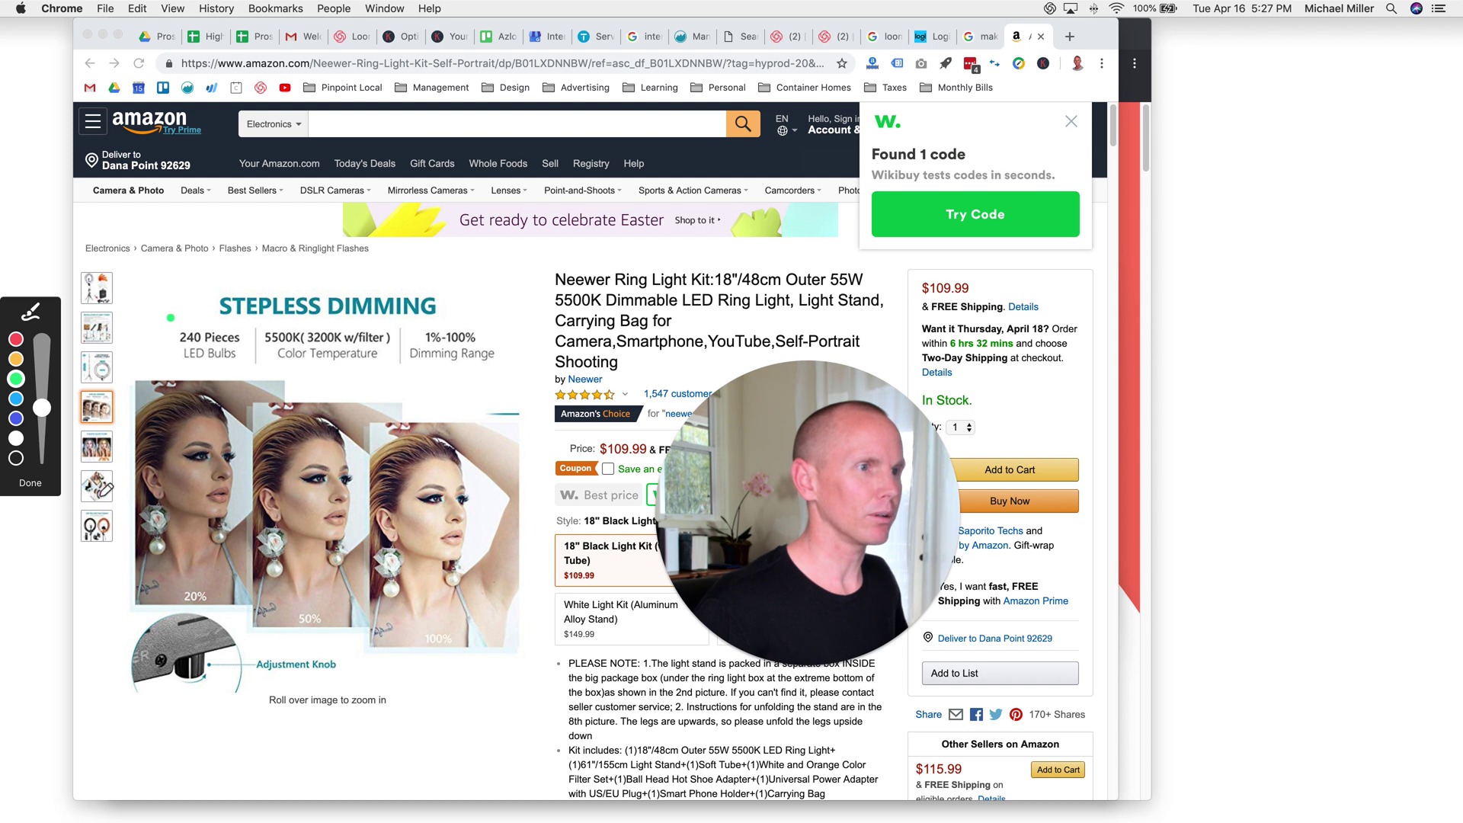
{"action": "left_click", "coordinate": [31, 482]}
{"action": "left_click", "coordinate": [89, 278]}
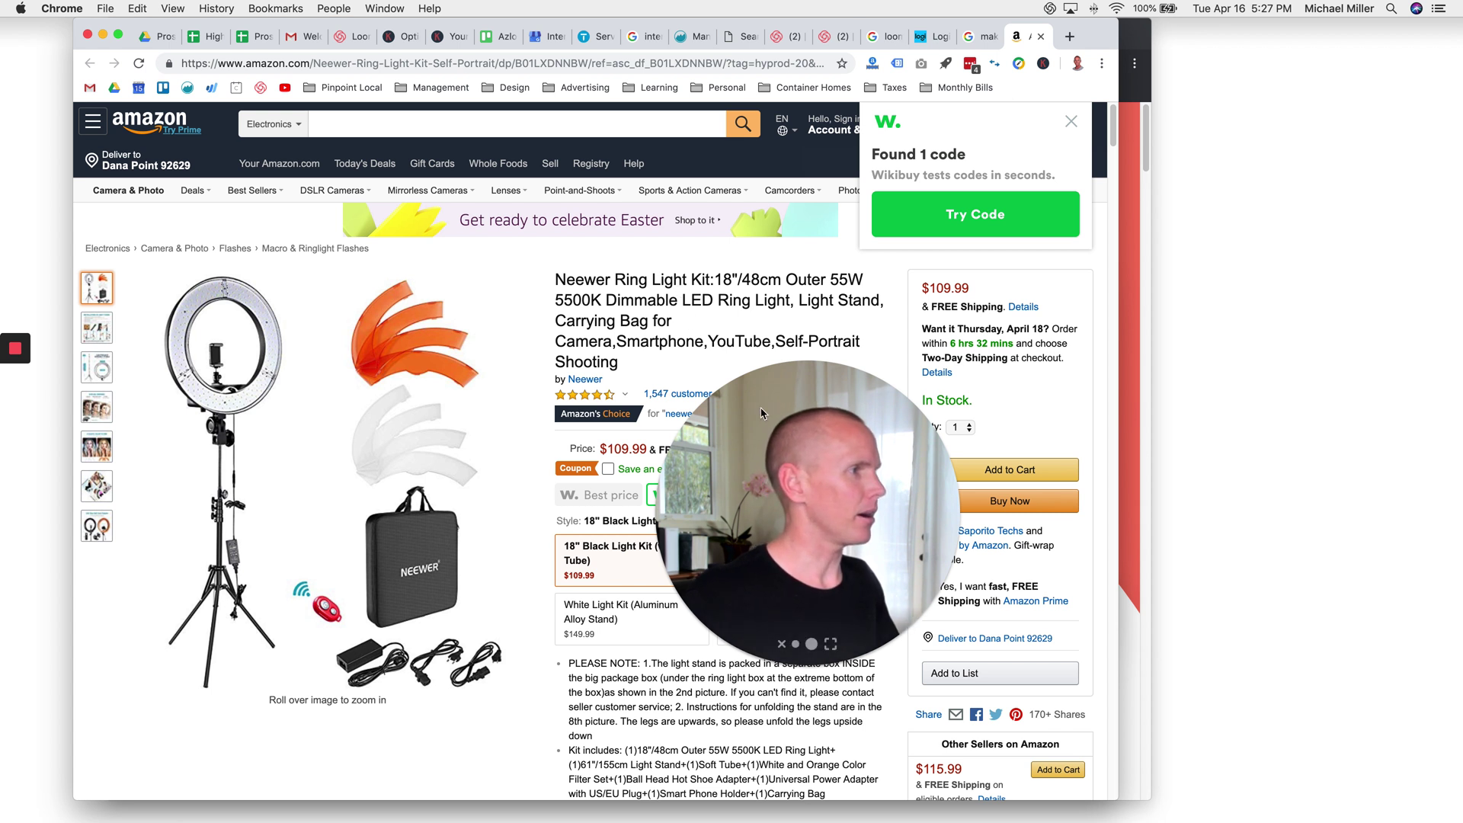
{"action": "left_click_drag", "start_coordinate": [734, 399], "coordinate": [497, 325]}
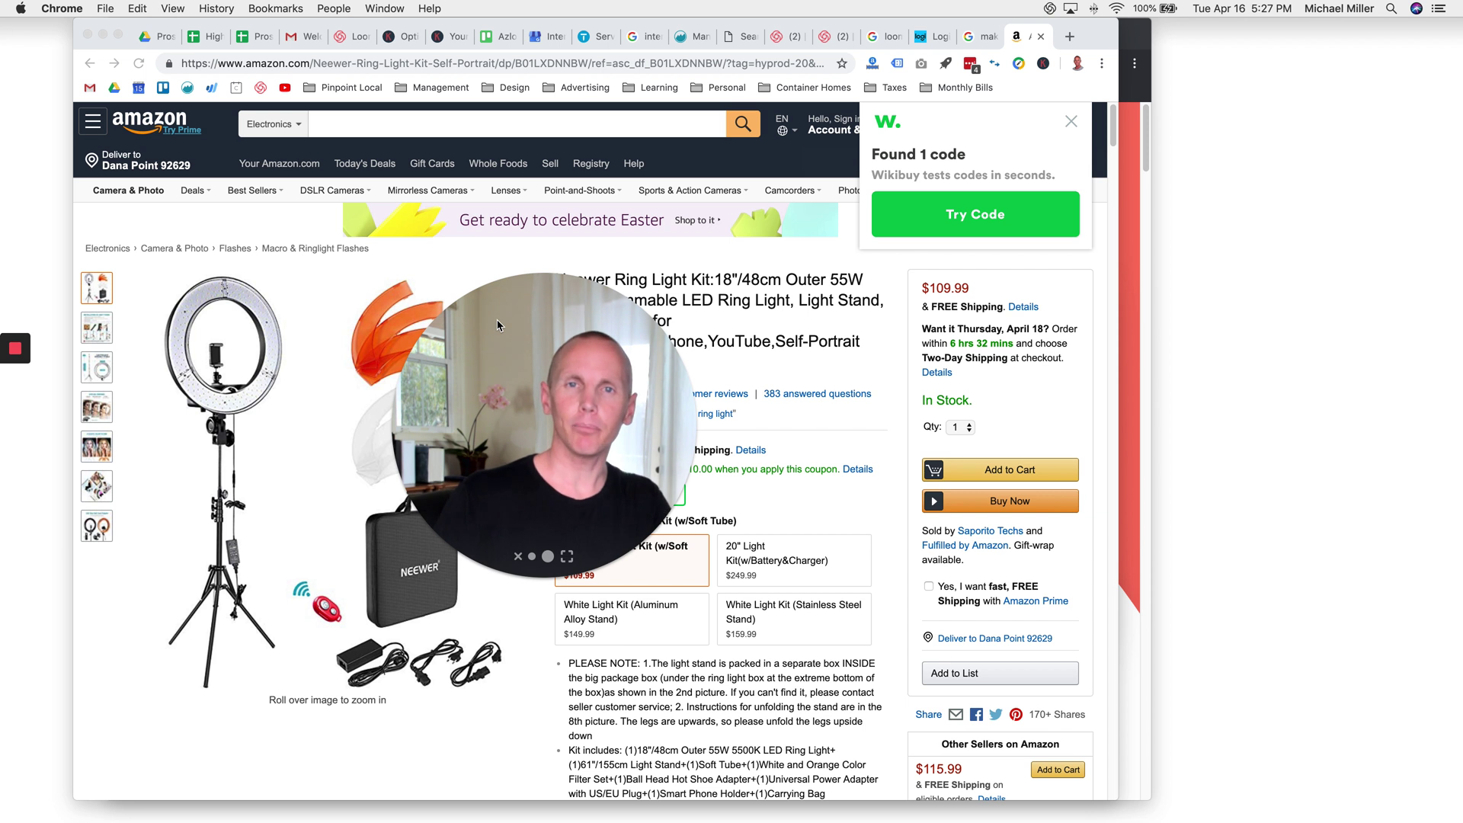